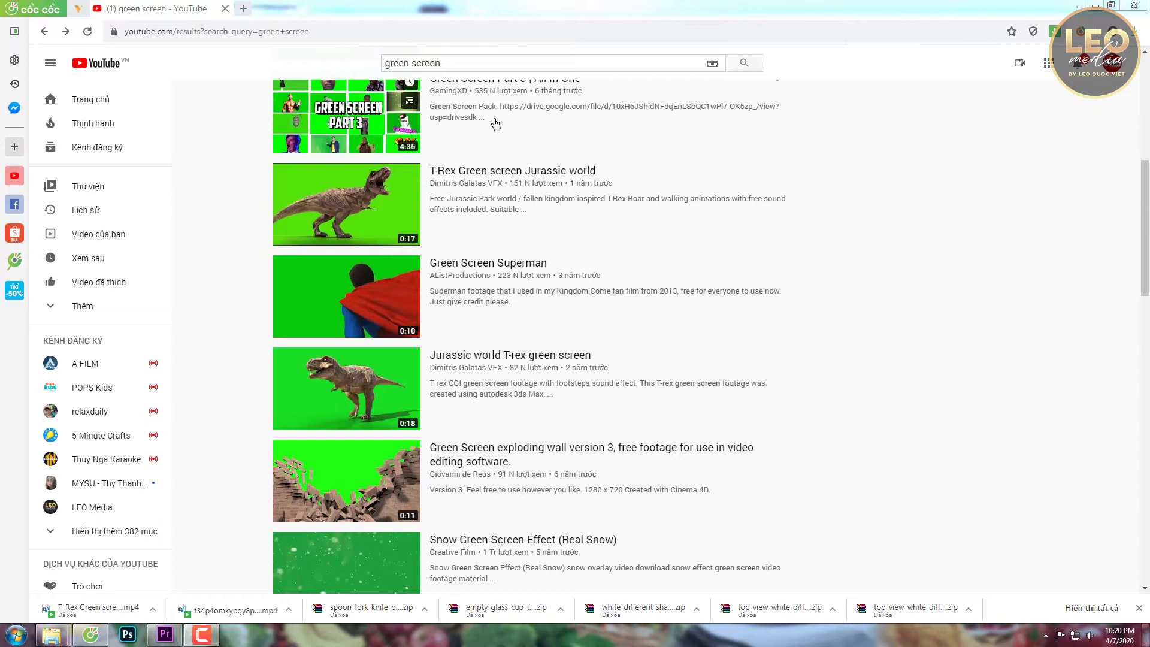
# Step: Reselect the green screen search query and scroll through the results
pyautogui.tripleClick(407, 64)
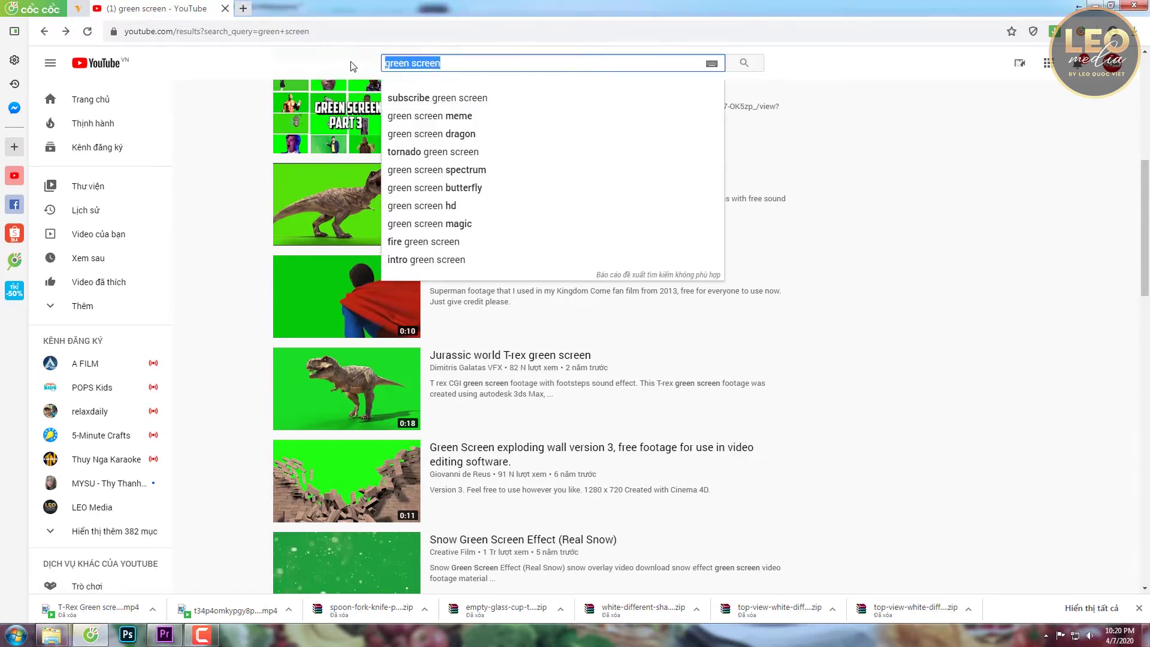
pyautogui.click(876, 273)
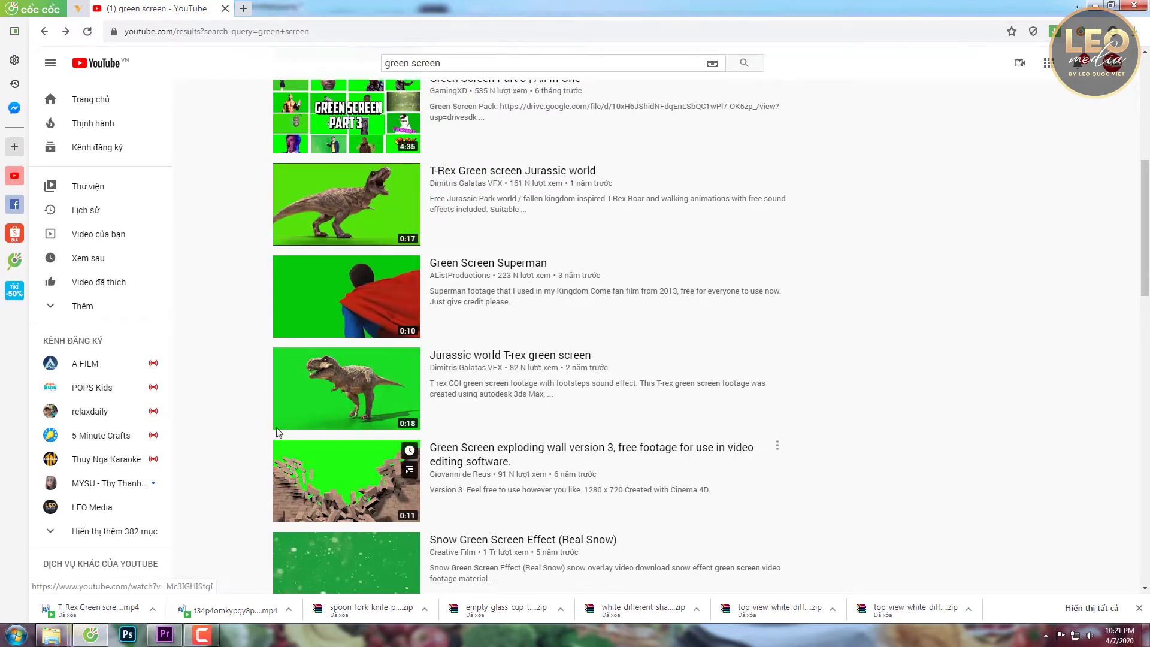
pyautogui.scroll(-2, 270, 557)
pyautogui.click(448, 62)
pyautogui.moveTo(447, 62); pyautogui.dragTo(376, 64)
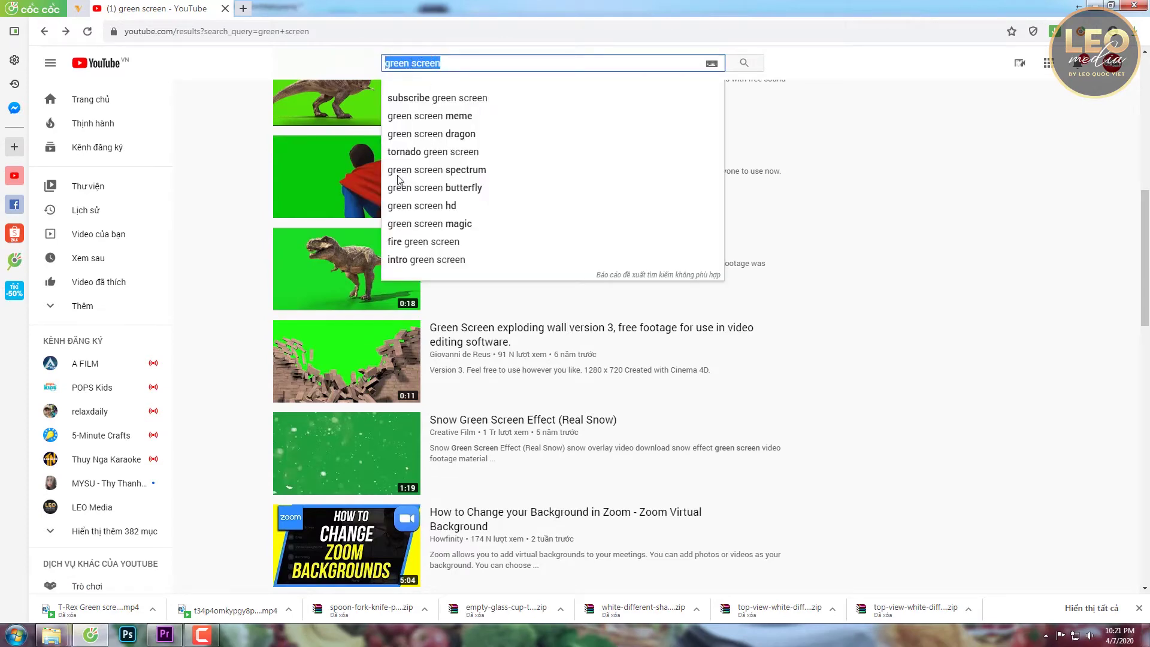
pyautogui.click(238, 310)
pyautogui.scroll(2, 239, 304)
pyautogui.moveTo(348, 244)
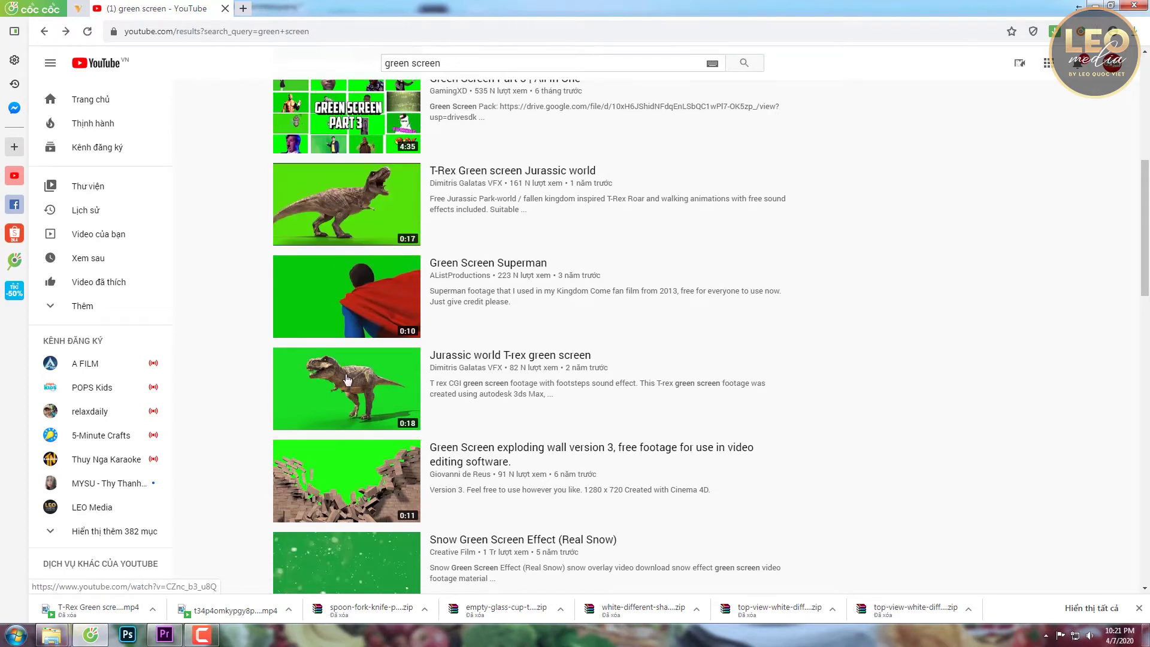
pyautogui.scroll(-5, 304, 407)
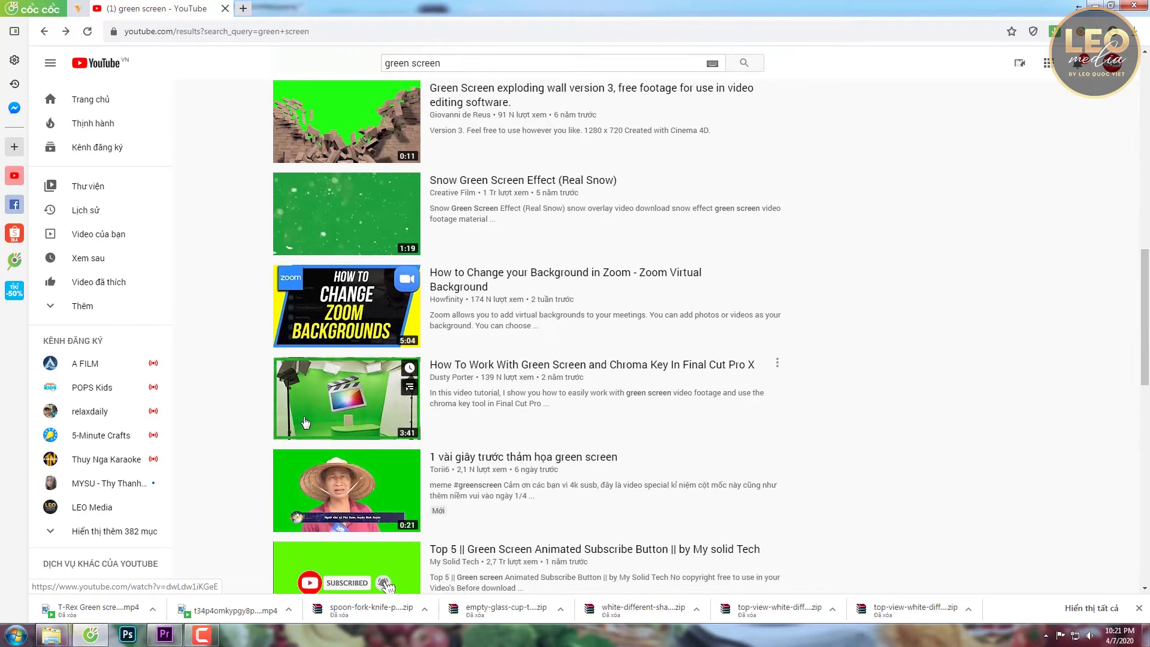
pyautogui.scroll(-2, 305, 424)
pyautogui.scroll(4, 306, 412)
pyautogui.scroll(4, 306, 412)
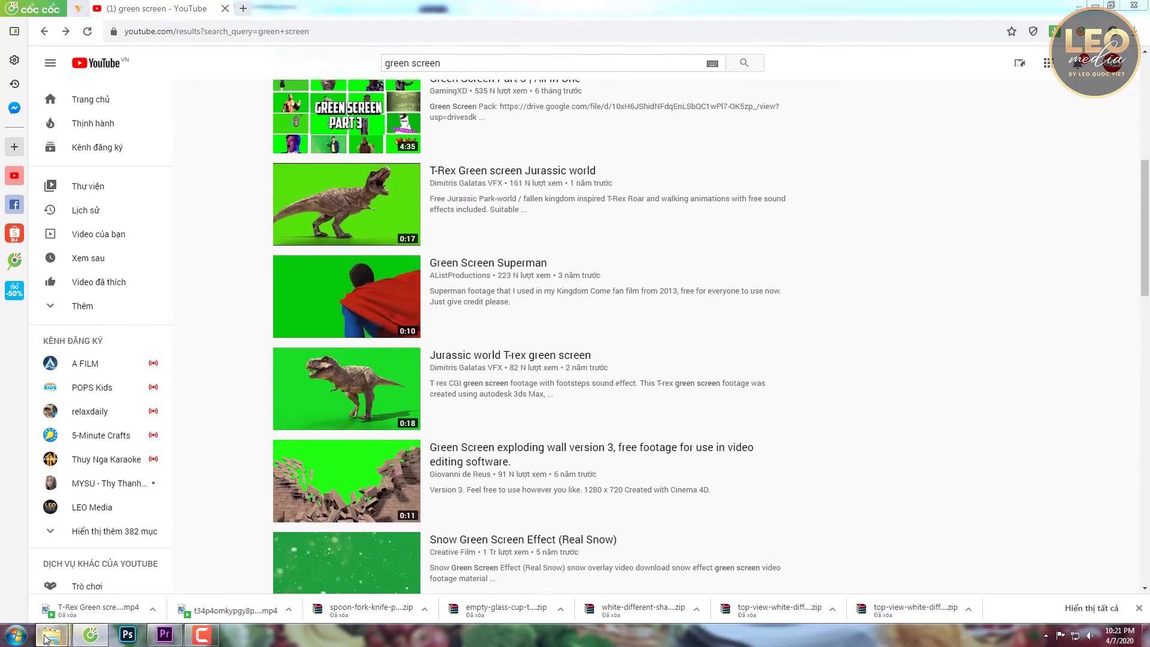
# Step: Preview the T-Rex green-screen clip from the Demo folder, select the seaside video, and return to Premiere
pyautogui.moveTo(52, 635)
pyautogui.click(75, 569)
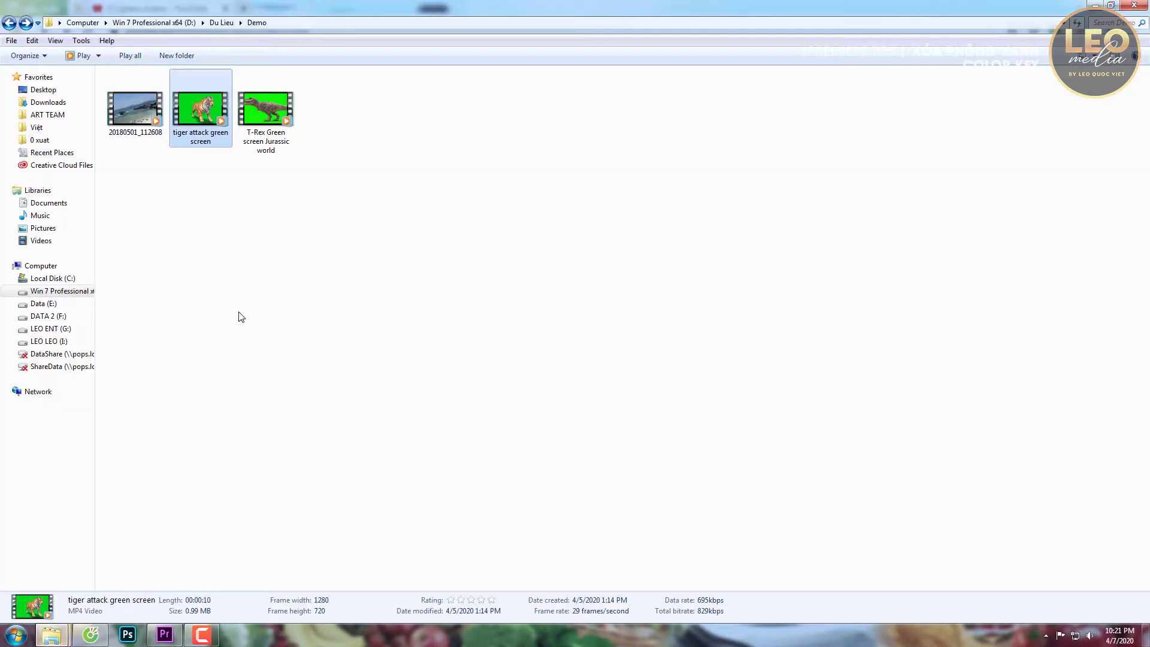
pyautogui.doubleClick(273, 117)
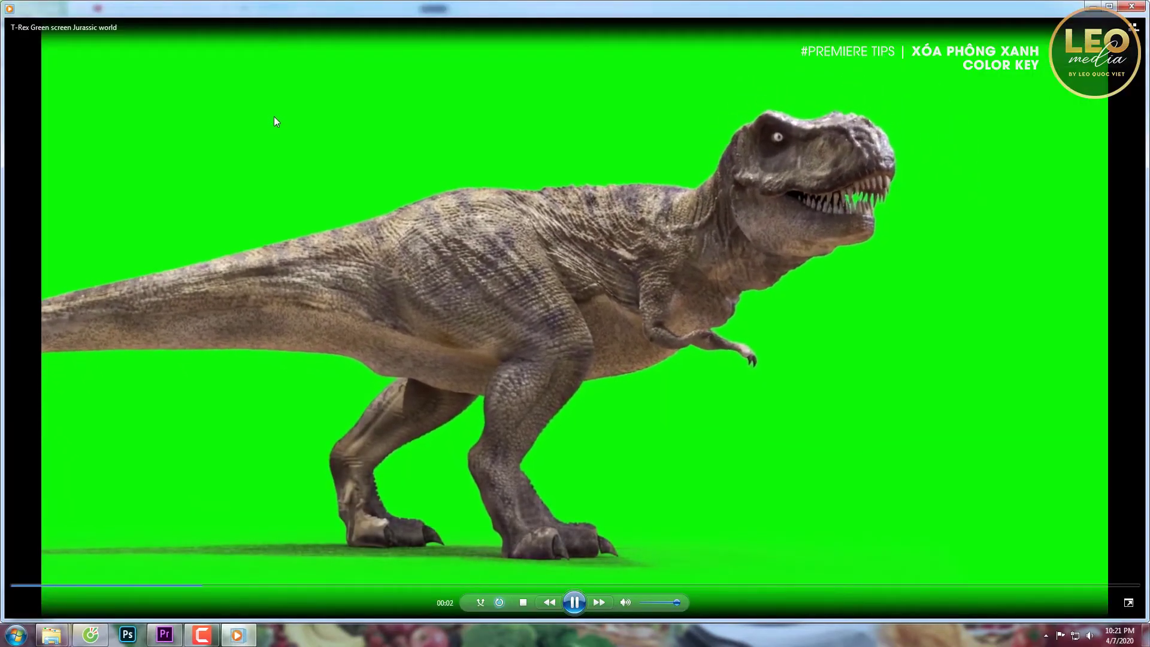
pyautogui.click(1140, 10)
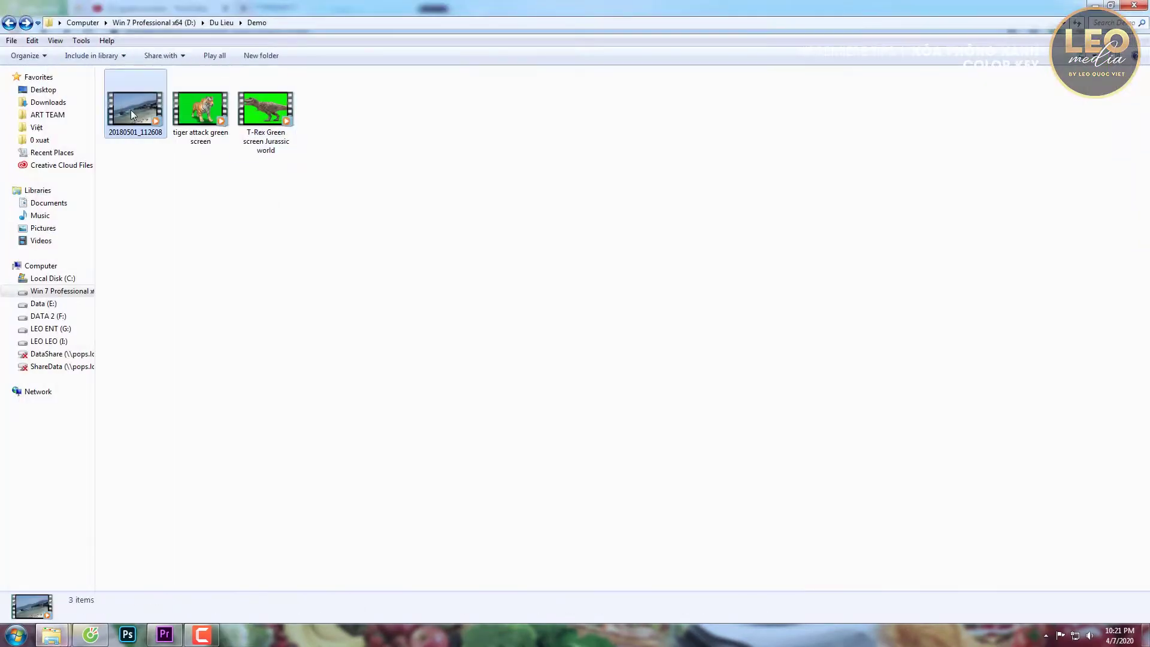
pyautogui.click(131, 109)
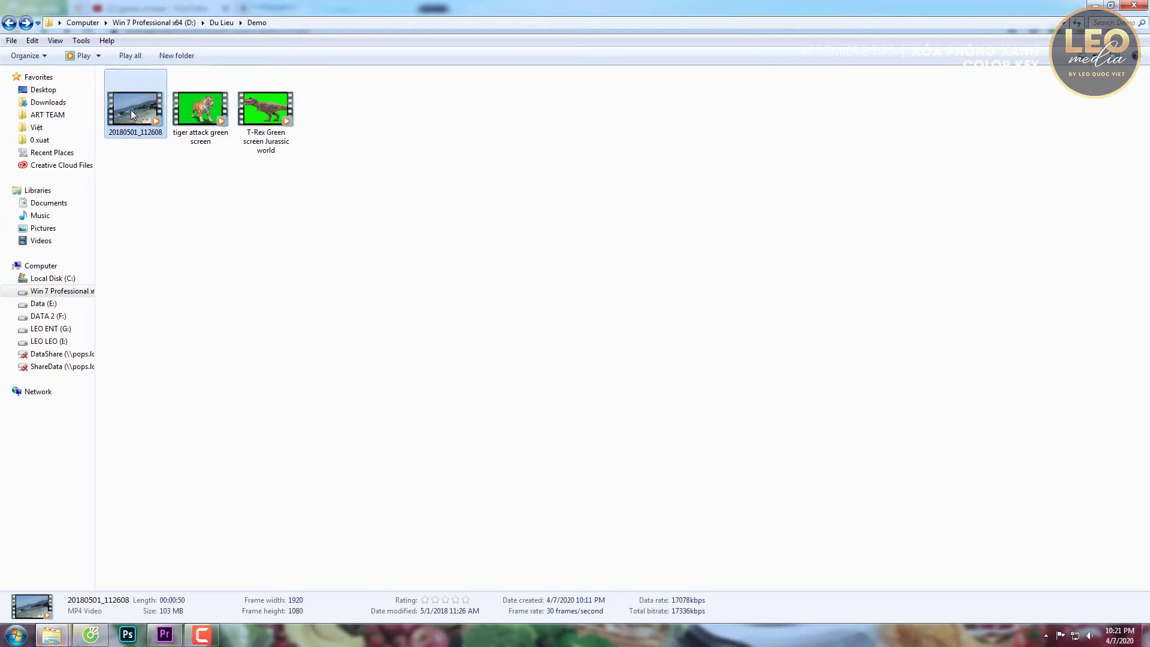
pyautogui.click(165, 634)
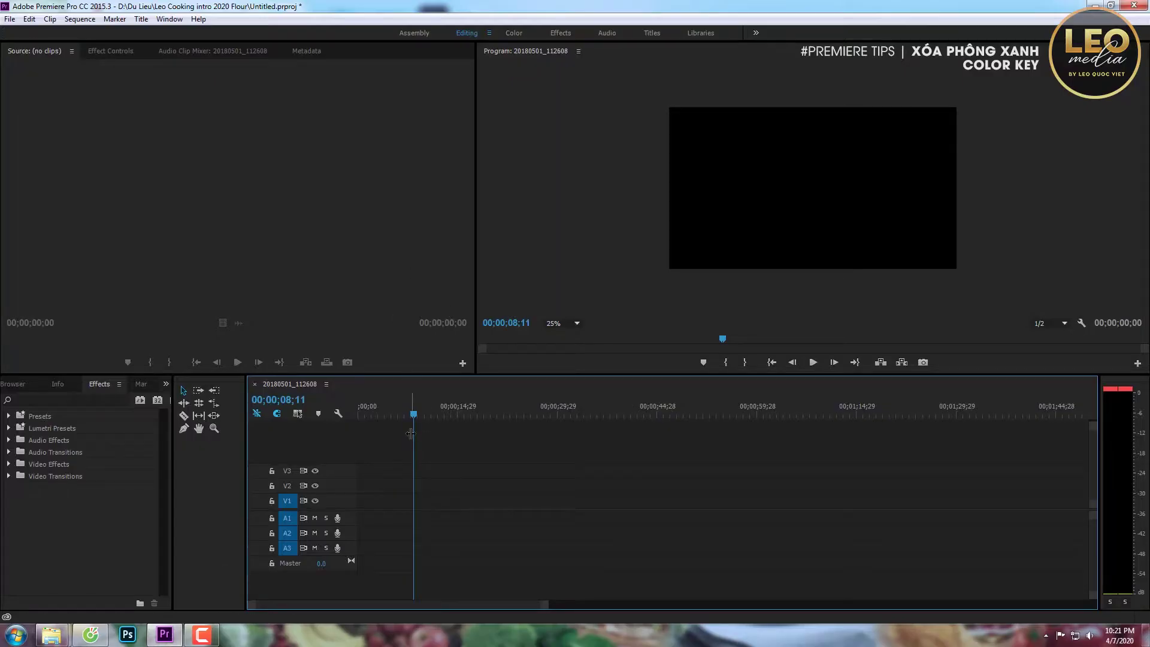
# Step: Place the 20180501_112608 seaside video on V1 at the start of the sequence
pyautogui.moveTo(416, 417); pyautogui.dragTo(359, 417)
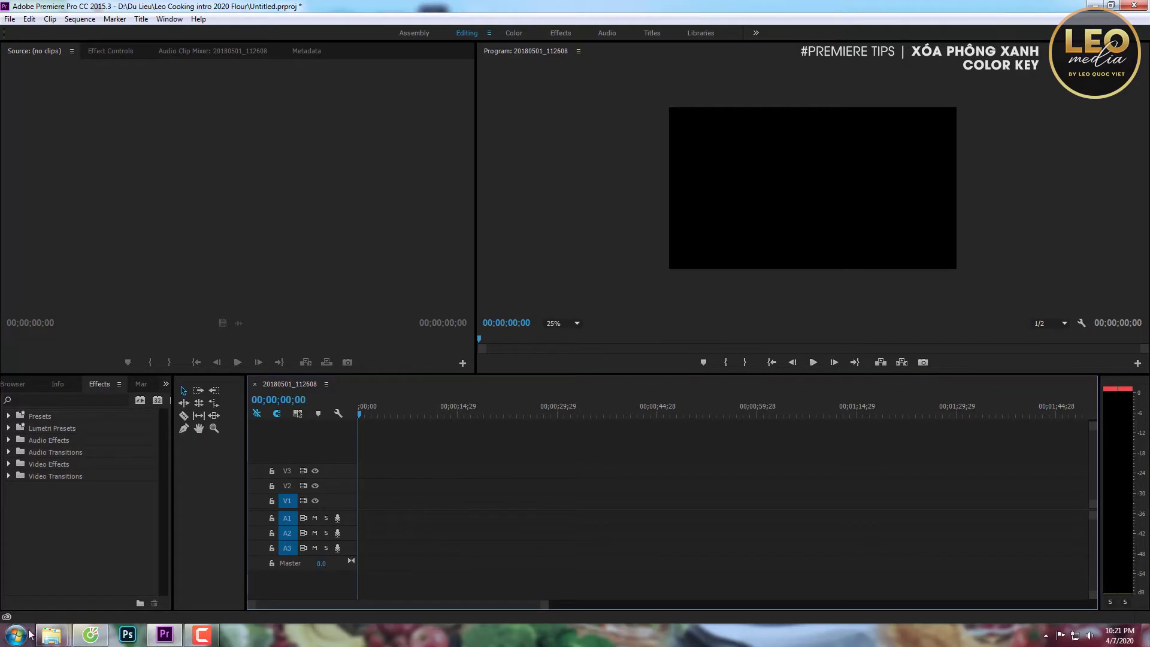
pyautogui.moveTo(52, 634)
pyautogui.click(184, 573)
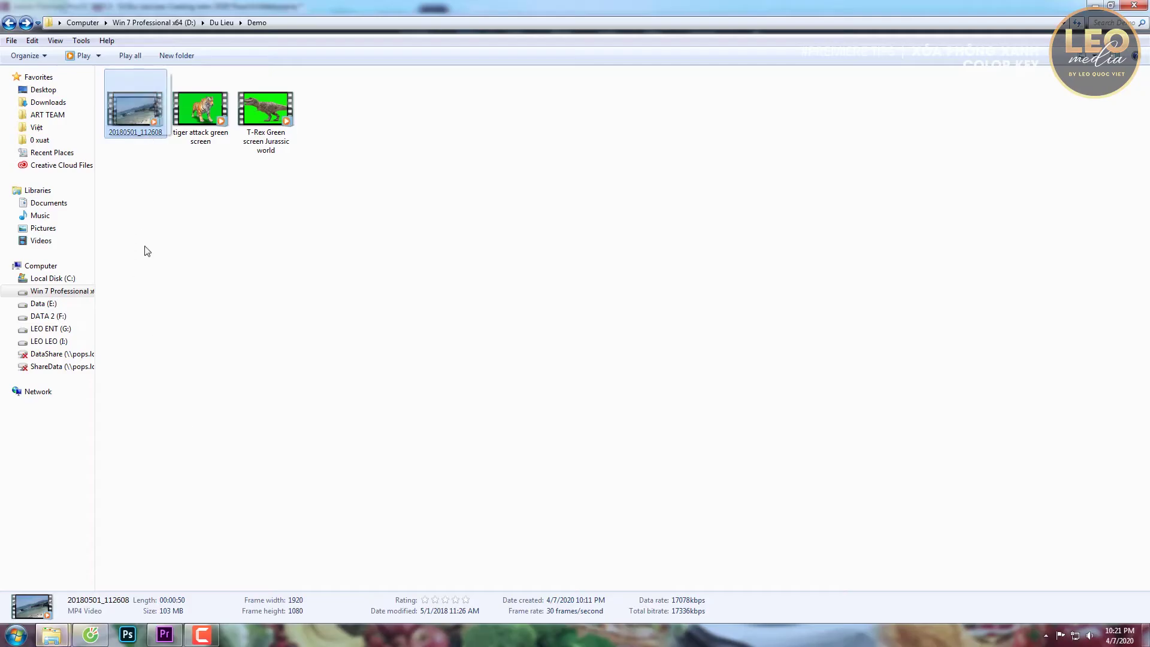
pyautogui.moveTo(133, 107)
pyautogui.mouseDown()
pyautogui.moveTo(164, 632)
pyautogui.moveTo(358, 502)
pyautogui.mouseUp()
pyautogui.moveTo(360, 413); pyautogui.dragTo(487, 430)
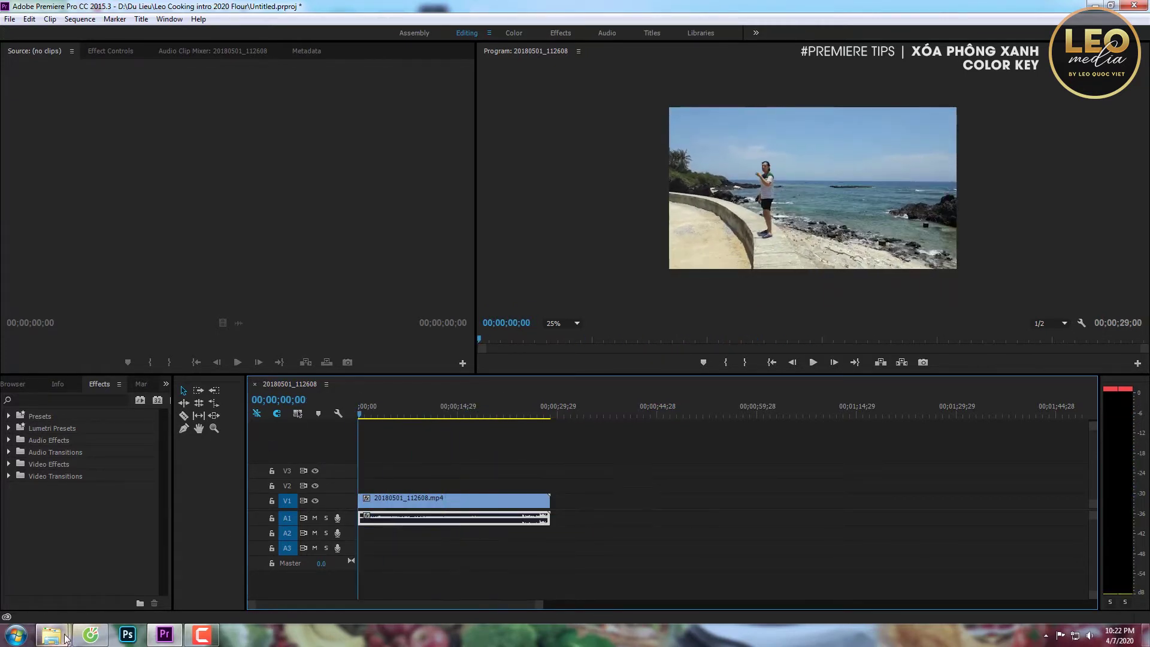
# Step: Bring the T-Rex green-screen clip from the Demo folder onto the timeline
pyautogui.moveTo(52, 634)
pyautogui.click(204, 563)
pyautogui.moveTo(272, 117); pyautogui.dragTo(183, 636)
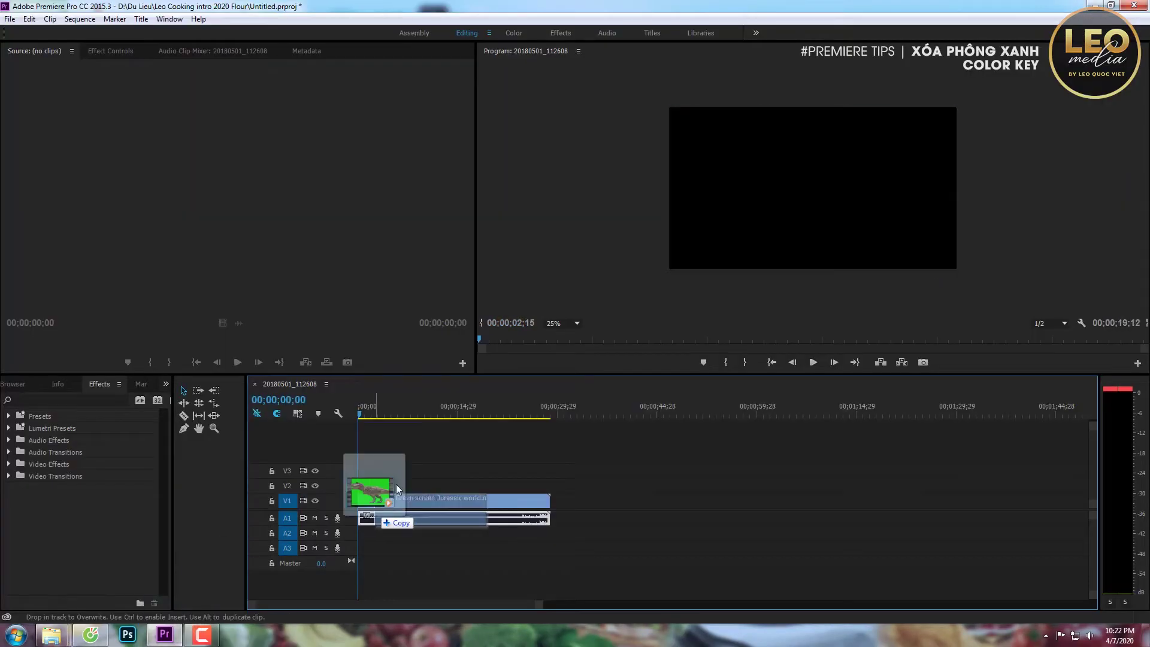
pyautogui.moveTo(183, 636); pyautogui.dragTo(636, 537)
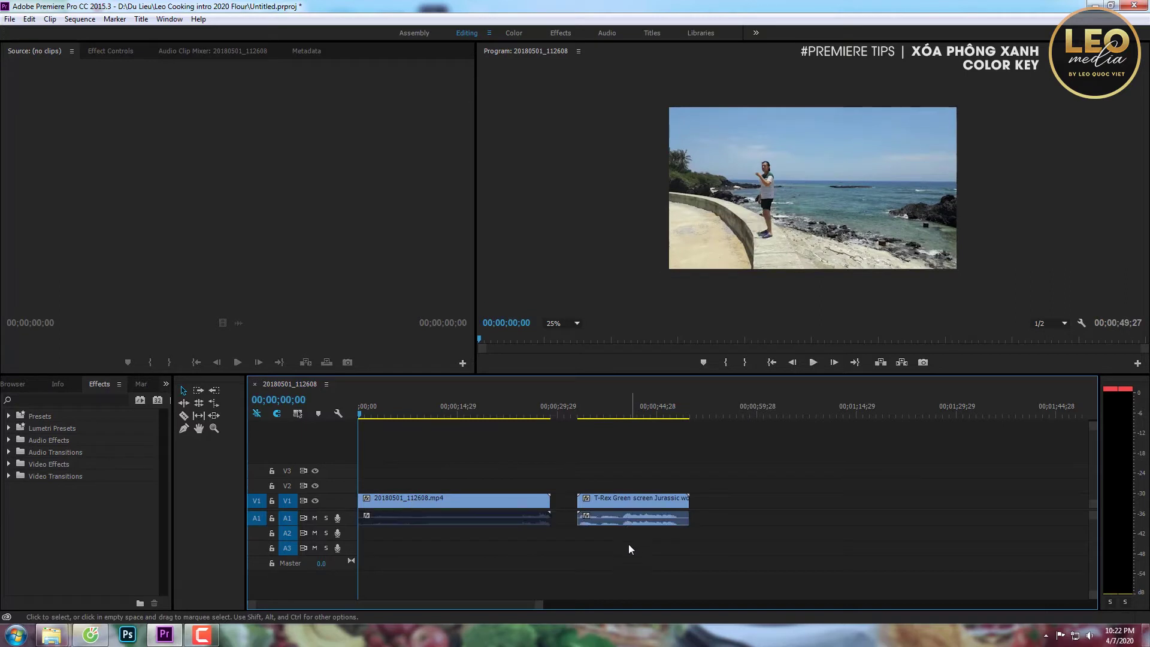
# Step: Stack the T-Rex clip on V2 at 00;00;00;00 above the seaside video and play the sequence
pyautogui.moveTo(605, 416)
pyautogui.mouseDown()
pyautogui.moveTo(627, 417)
pyautogui.moveTo(615, 417)
pyautogui.mouseUp()
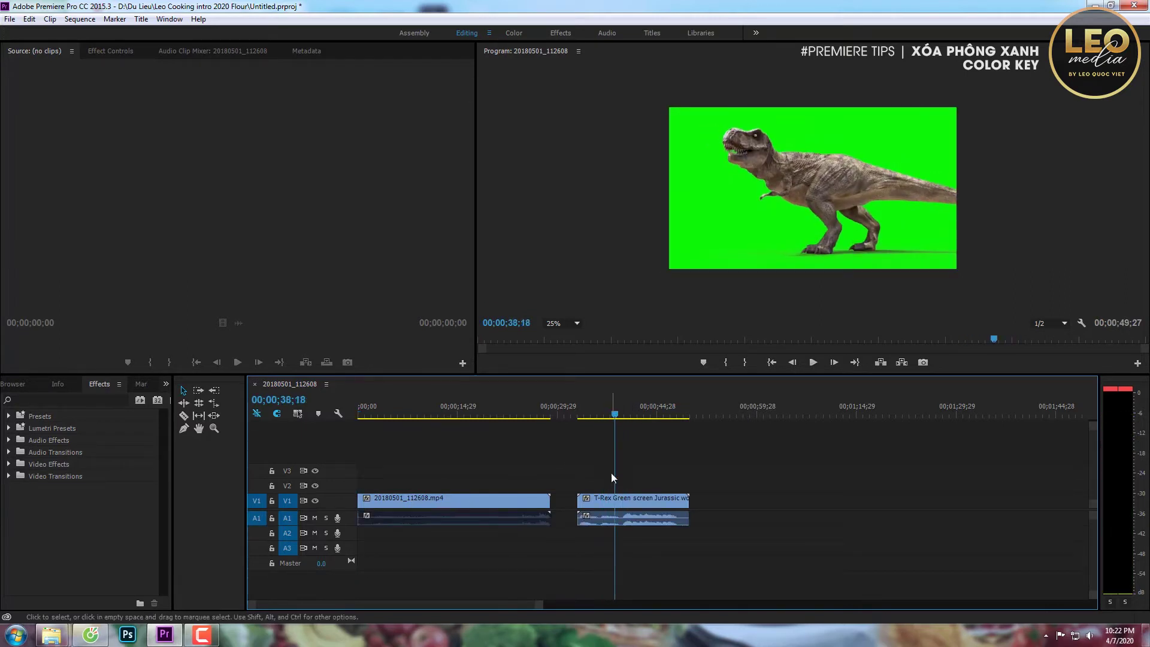
pyautogui.click(631, 515)
pyautogui.moveTo(630, 516)
pyautogui.mouseDown()
pyautogui.moveTo(407, 464)
pyautogui.moveTo(406, 486)
pyautogui.mouseUp()
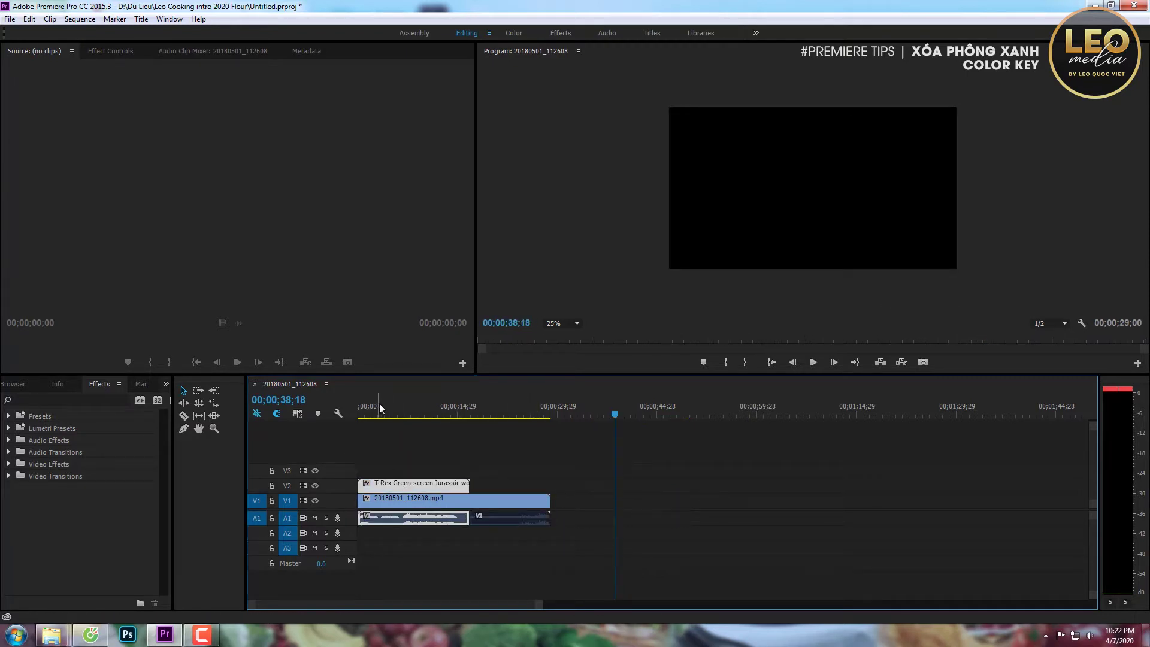
pyautogui.moveTo(379, 412); pyautogui.dragTo(343, 418)
pyautogui.press('space')
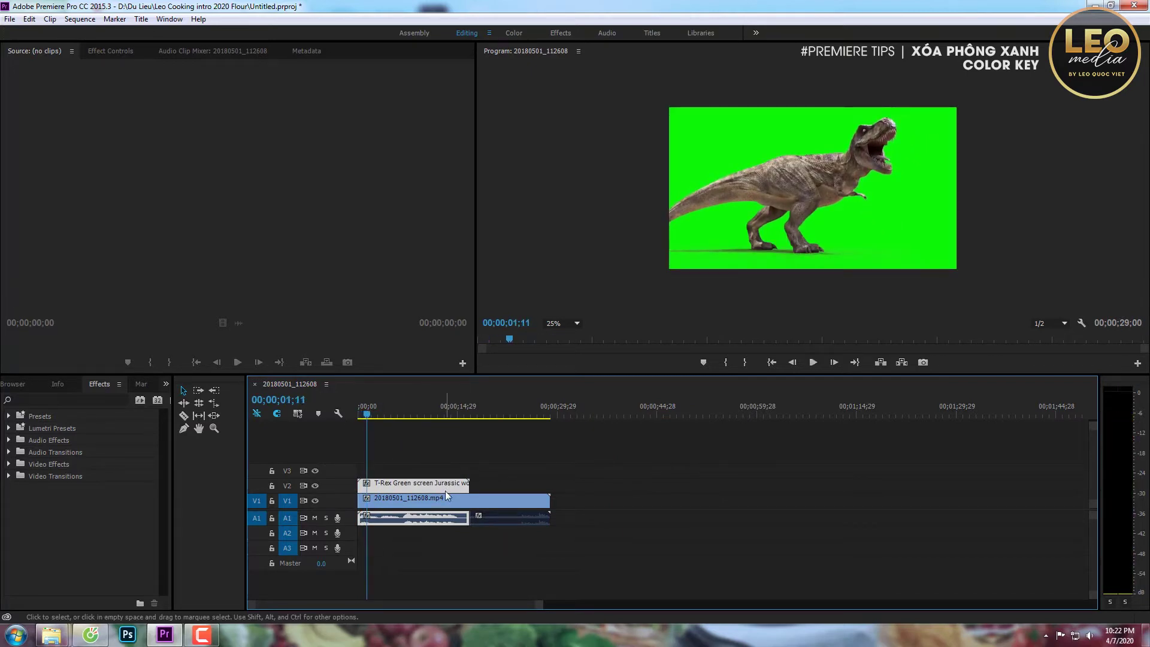
pyautogui.click(519, 475)
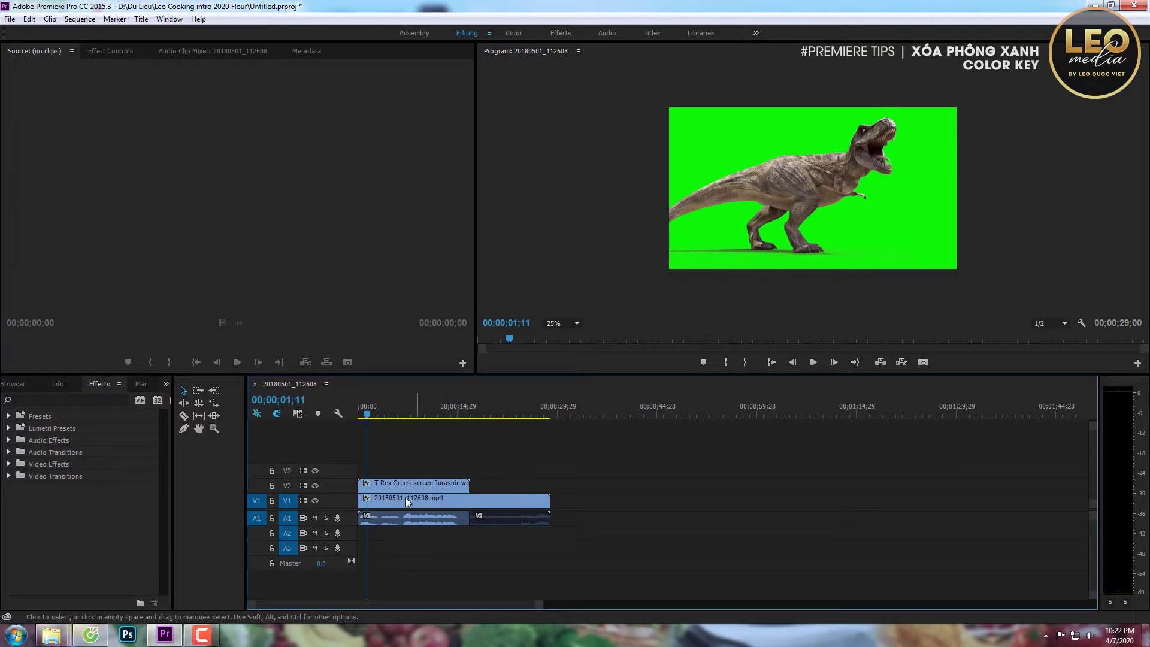
# Step: Select the T-Rex clip on V2 and bring up the Effects and Effect Controls panels
pyautogui.click(411, 486)
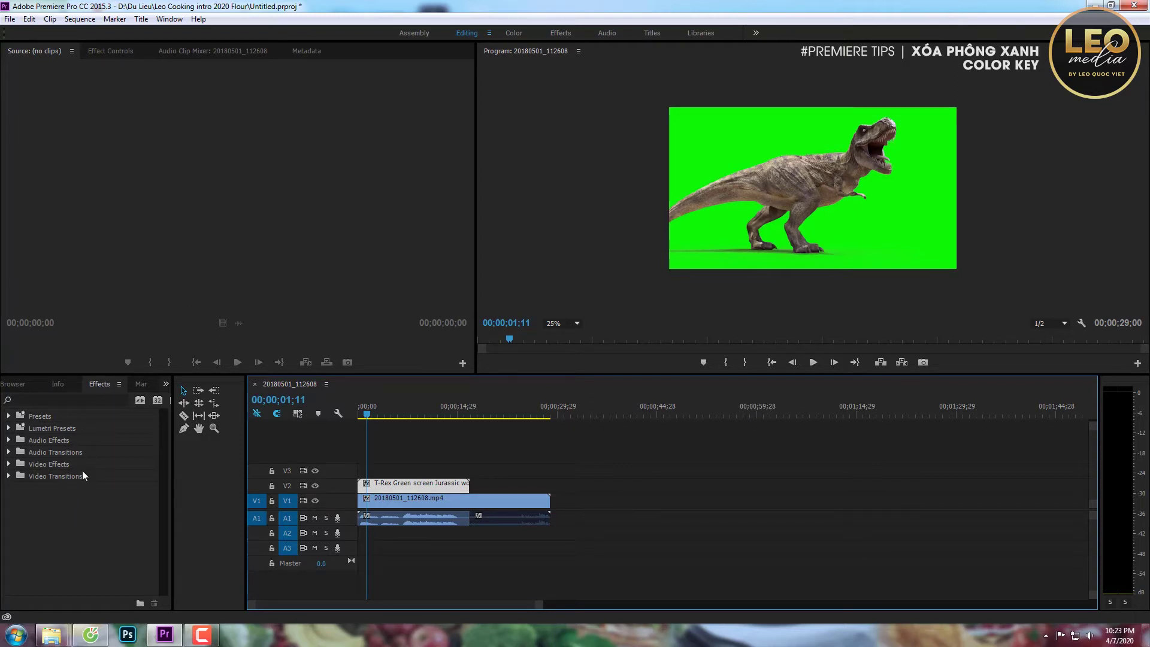
pyautogui.click(166, 383)
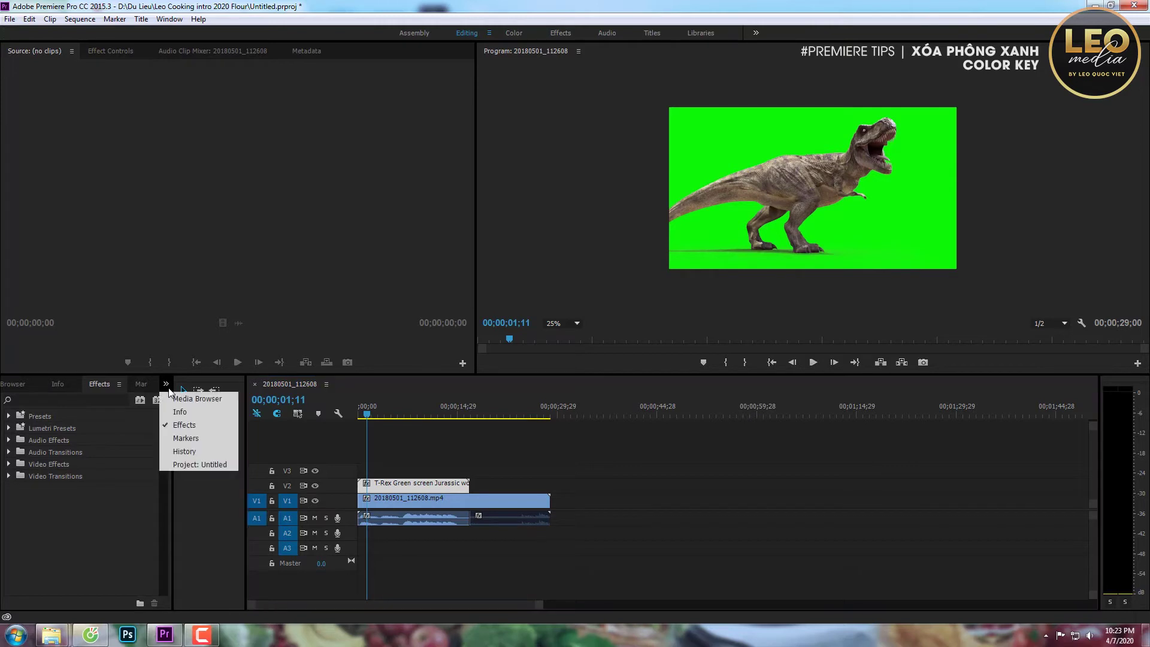
pyautogui.click(78, 385)
pyautogui.click(59, 386)
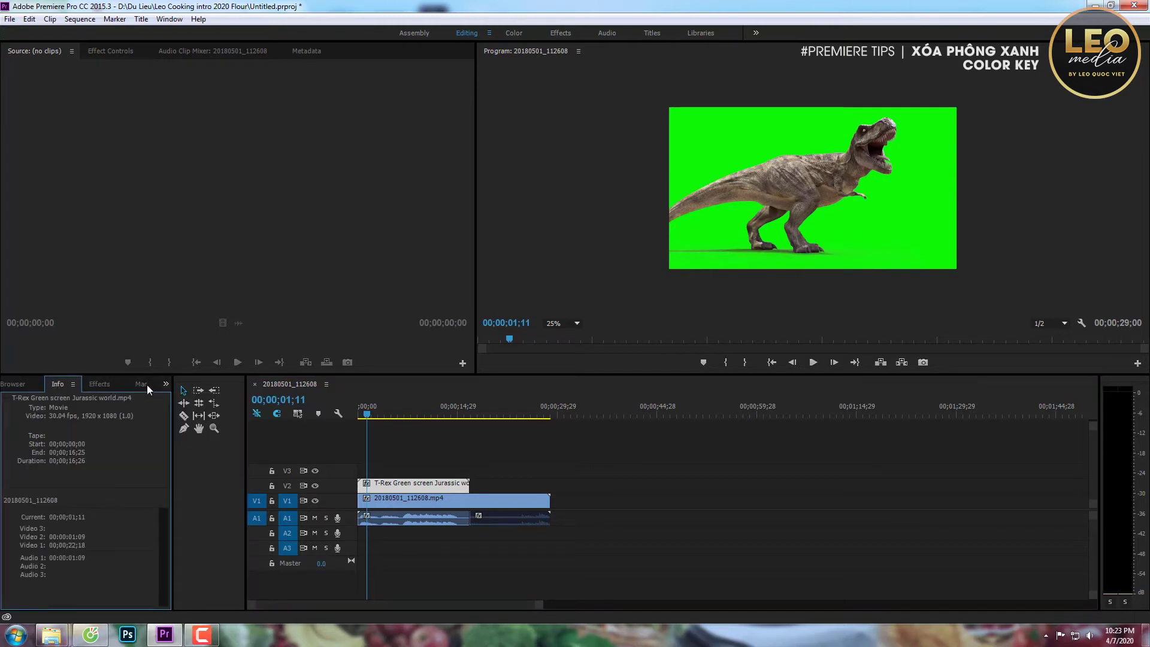
pyautogui.click(166, 384)
pyautogui.click(183, 425)
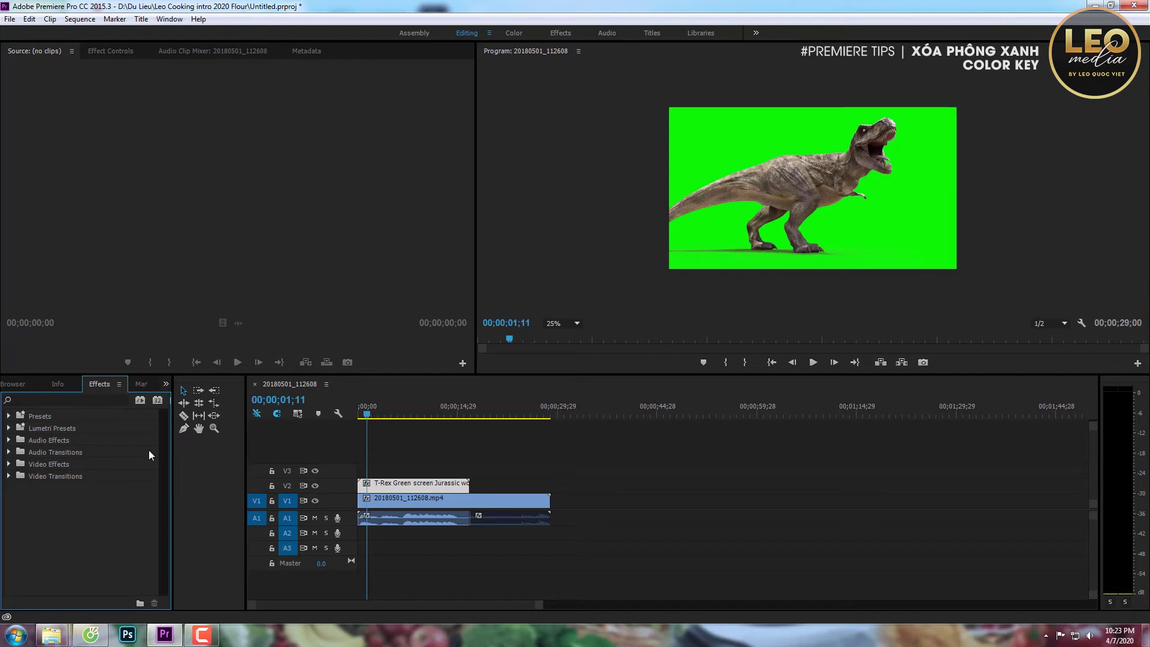
pyautogui.click(120, 51)
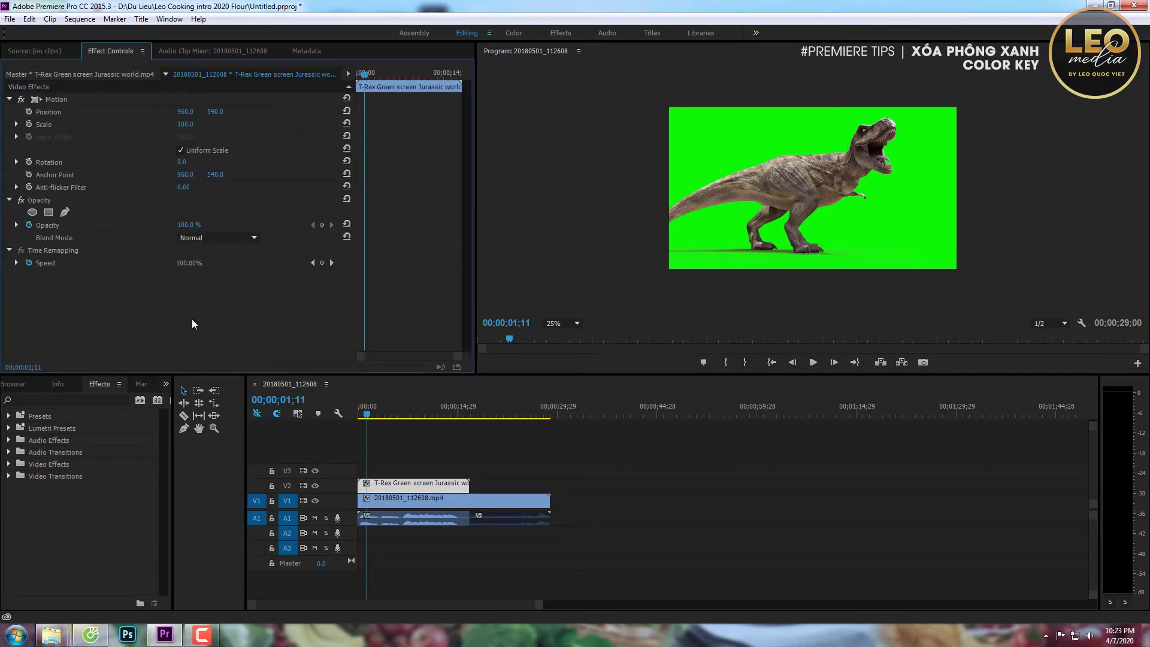
# Step: Search the effects for 'color ke' and pick Video Effects > Keying > Color Key
pyautogui.click(97, 384)
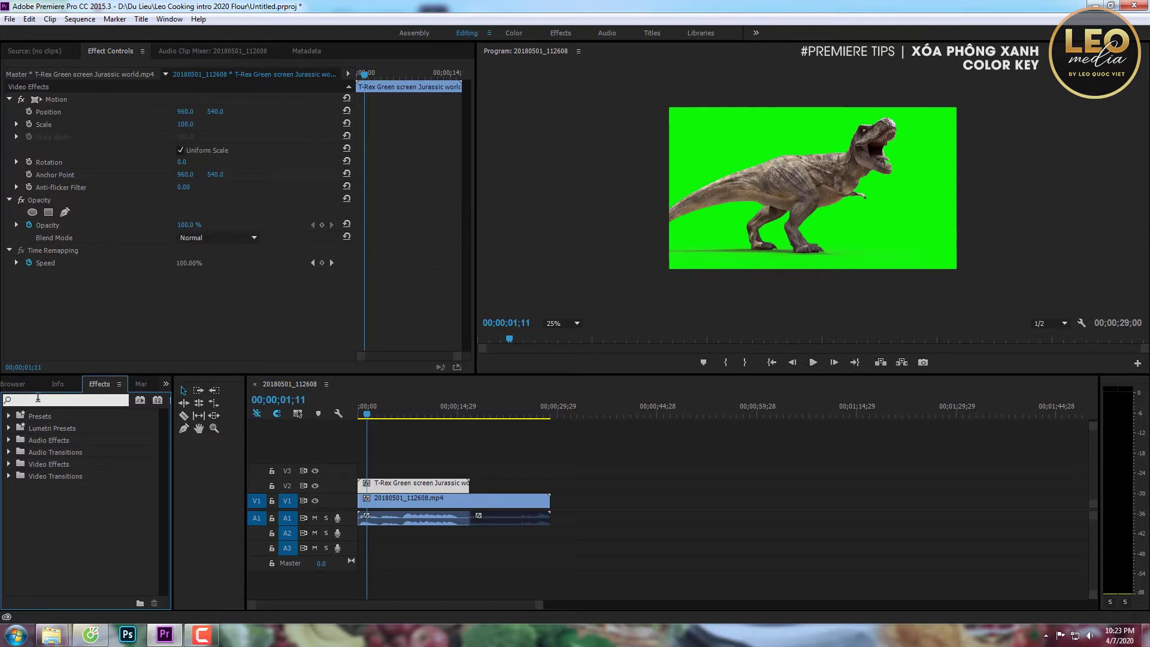
pyautogui.write('color')
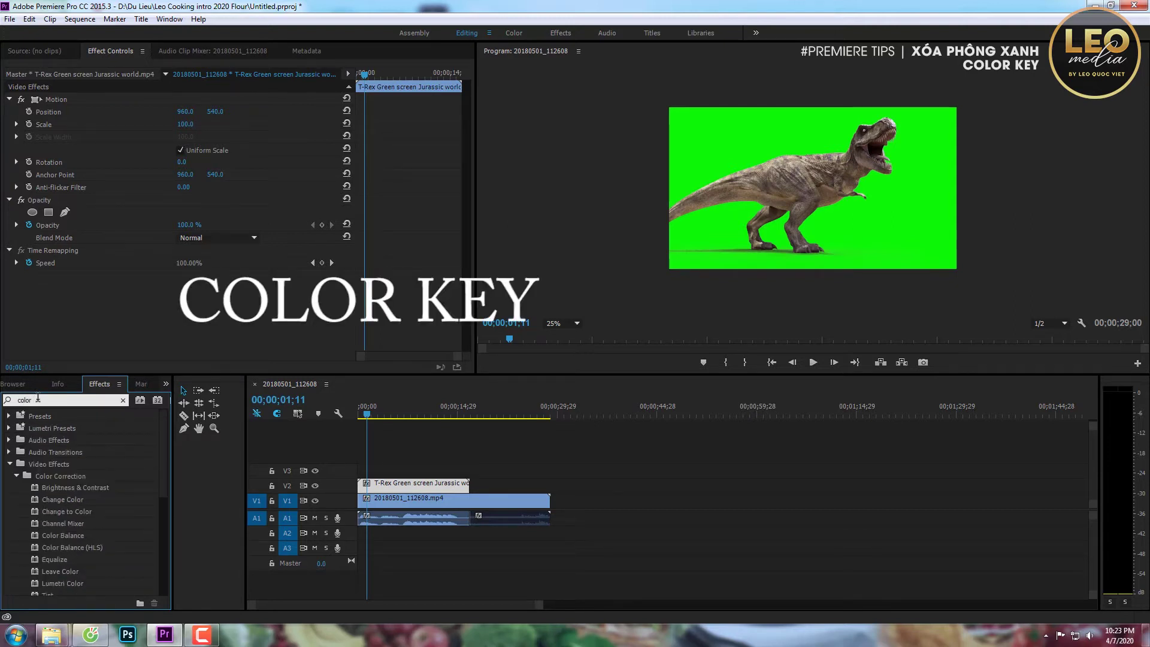
pyautogui.write(' key')
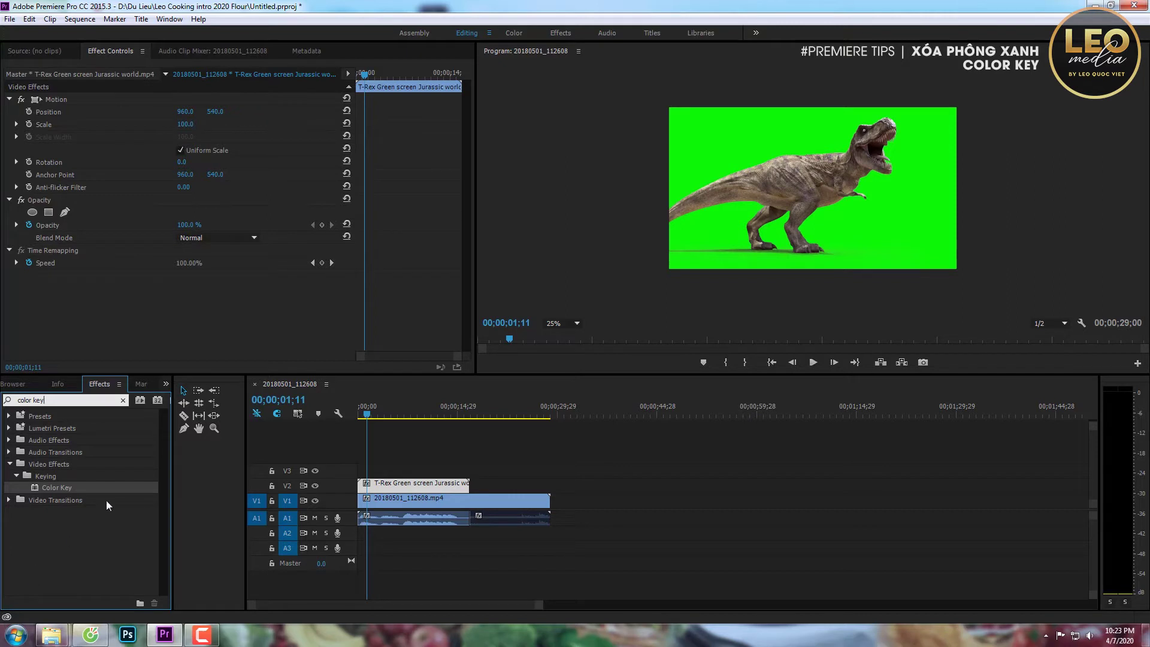
pyautogui.click(66, 489)
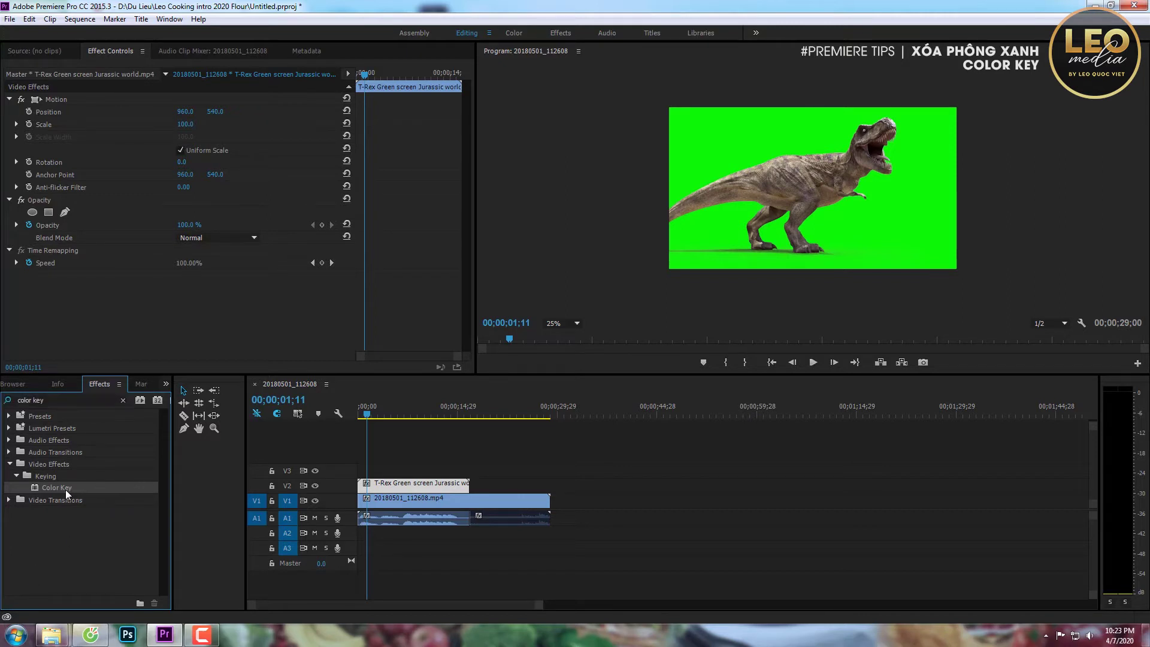
# Step: Drop the Color Key effect onto the T-Rex clip on track V2
pyautogui.moveTo(66, 490); pyautogui.dragTo(436, 490)
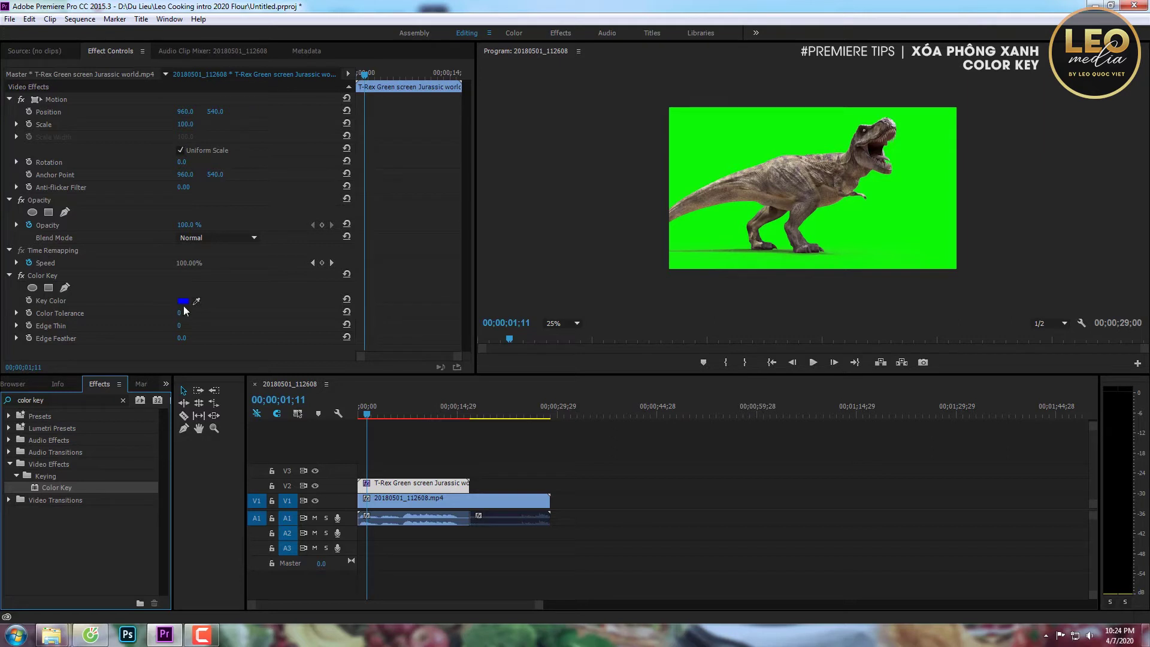
# Step: Sample the green backdrop in the Program monitor as the Color Key's Key Color
pyautogui.click(198, 299)
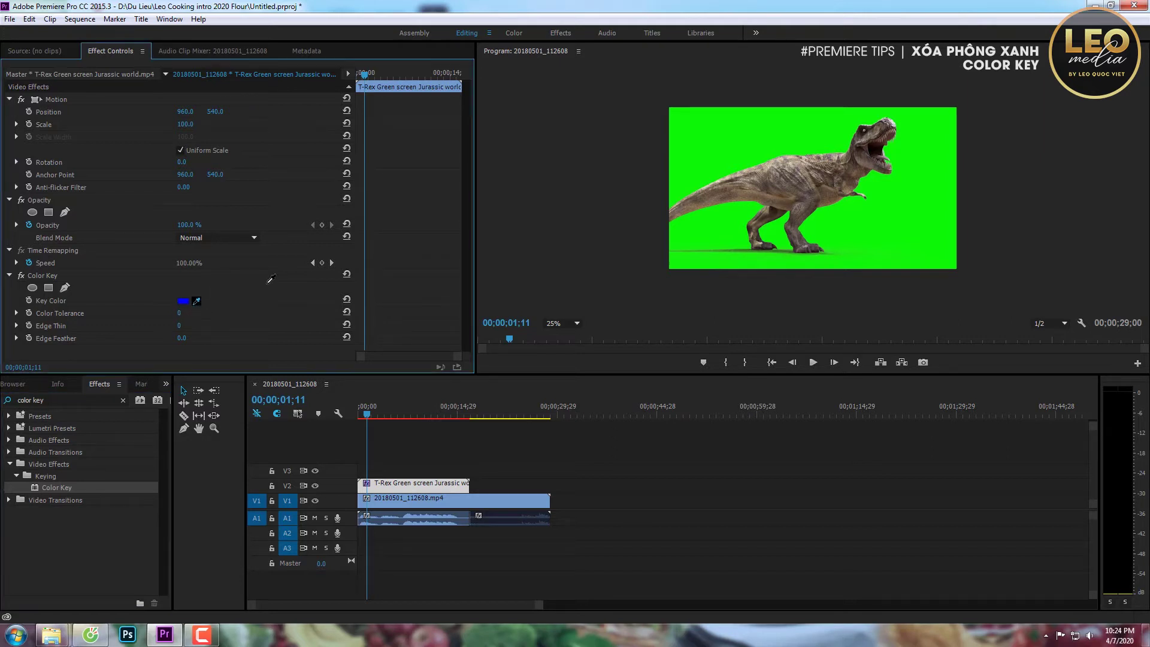
pyautogui.click(720, 231)
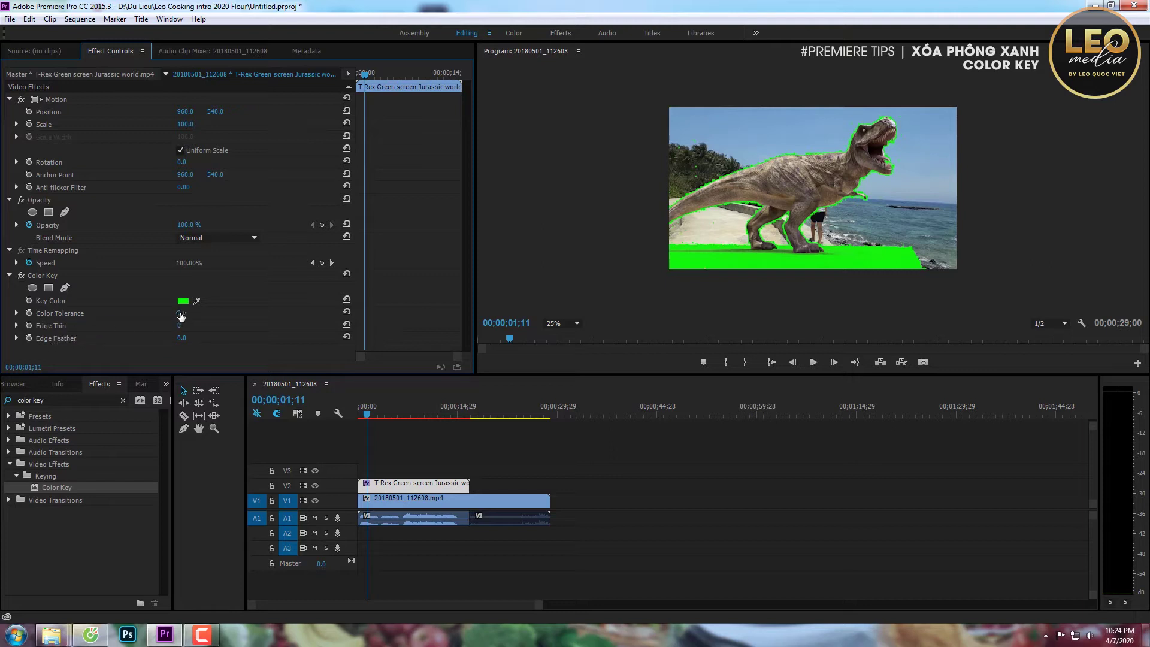
# Step: Scrub Color Key to Color Tolerance 80, Edge Thin 3 and Edge Feather 12.2
pyautogui.moveTo(181, 316)
pyautogui.mouseDown()
pyautogui.moveTo(232, 316)
pyautogui.moveTo(197, 326)
pyautogui.mouseUp()
pyautogui.moveTo(179, 325); pyautogui.dragTo(182, 325)
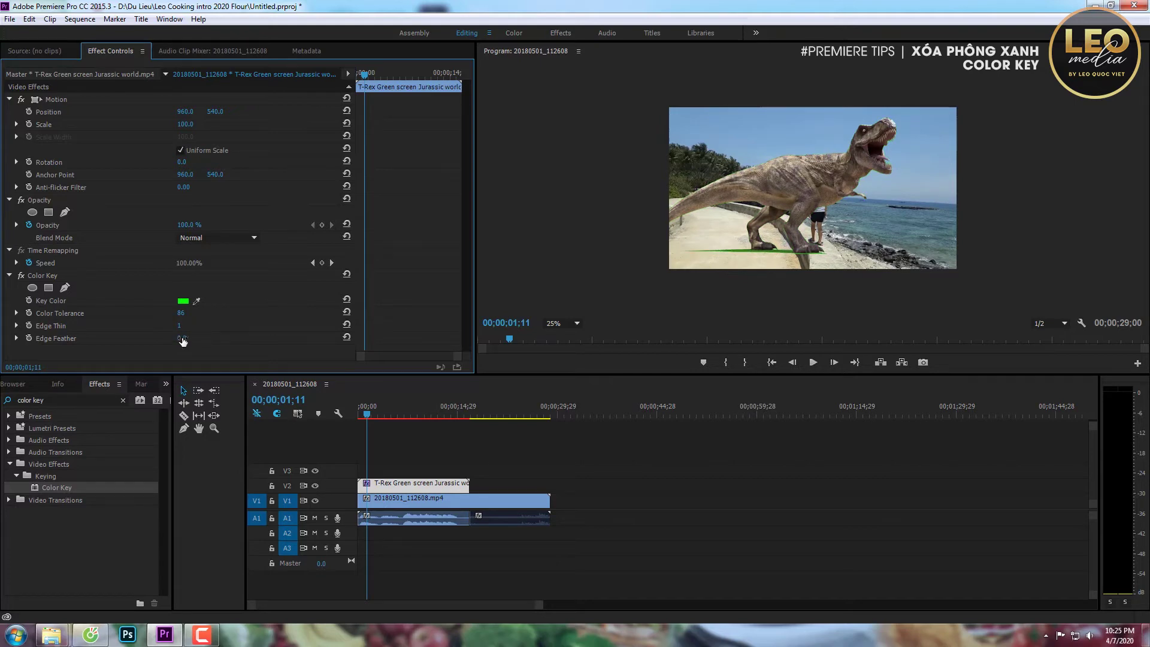
pyautogui.moveTo(182, 338); pyautogui.dragTo(185, 339)
pyautogui.moveTo(182, 327); pyautogui.dragTo(183, 328)
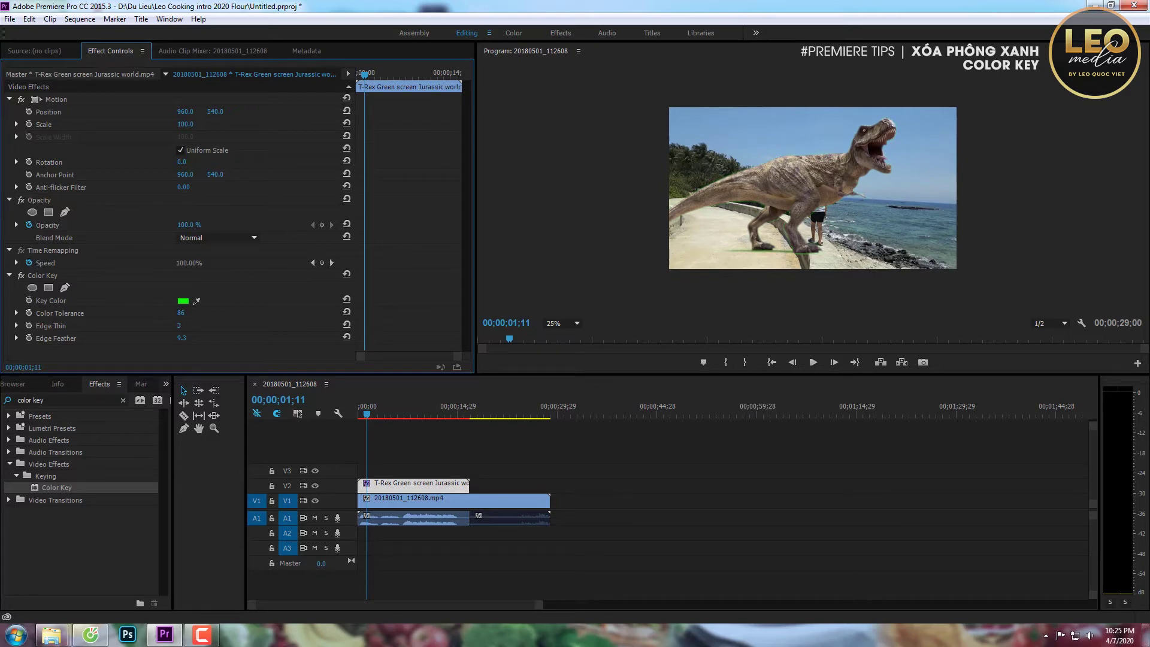
pyautogui.moveTo(182, 338); pyautogui.dragTo(179, 337)
pyautogui.moveTo(184, 337)
pyautogui.mouseDown()
pyautogui.moveTo(194, 325)
pyautogui.moveTo(177, 313)
pyautogui.mouseUp()
pyautogui.moveTo(180, 313); pyautogui.dragTo(182, 325)
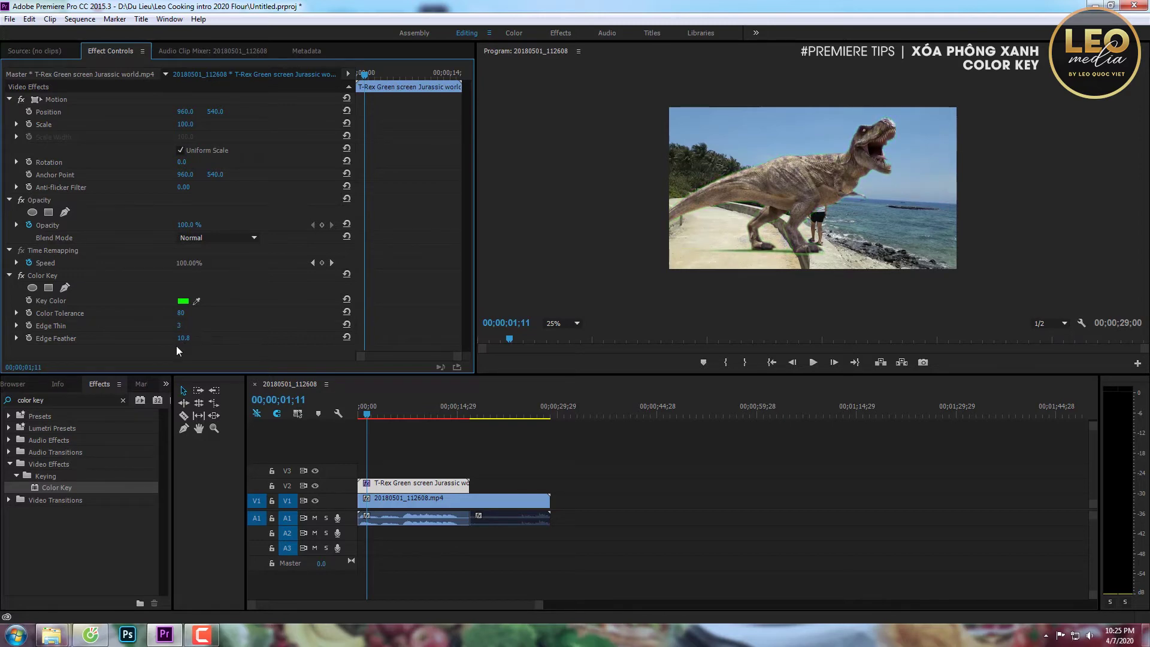
pyautogui.moveTo(183, 338); pyautogui.dragTo(185, 338)
pyautogui.click(808, 182)
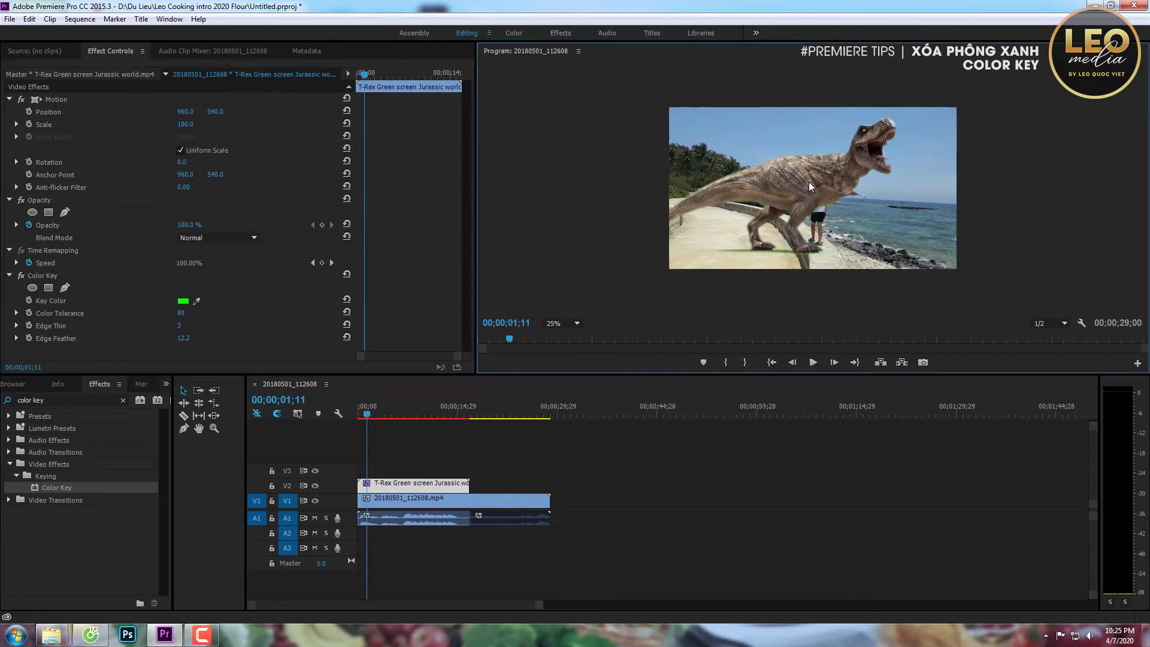
pyautogui.click(398, 488)
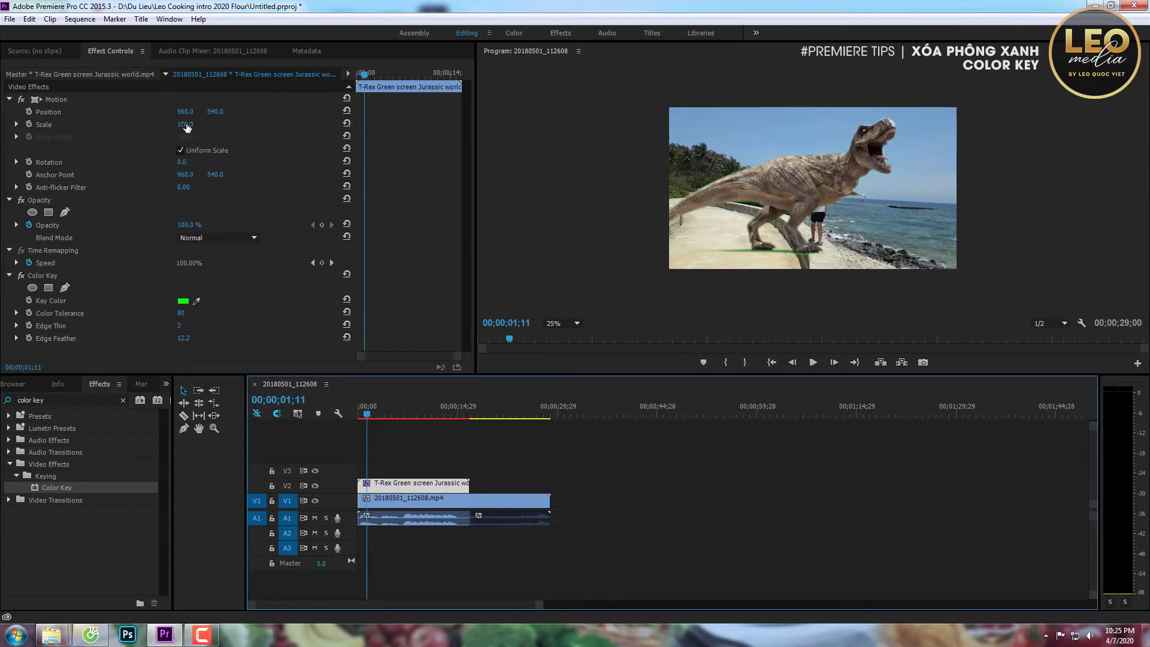
# Step: Scale the T-Rex to 66 at Position 390, 676, easing Color Tolerance to 79
pyautogui.moveTo(187, 126)
pyautogui.mouseDown()
pyautogui.moveTo(166, 127)
pyautogui.moveTo(186, 124)
pyautogui.mouseUp()
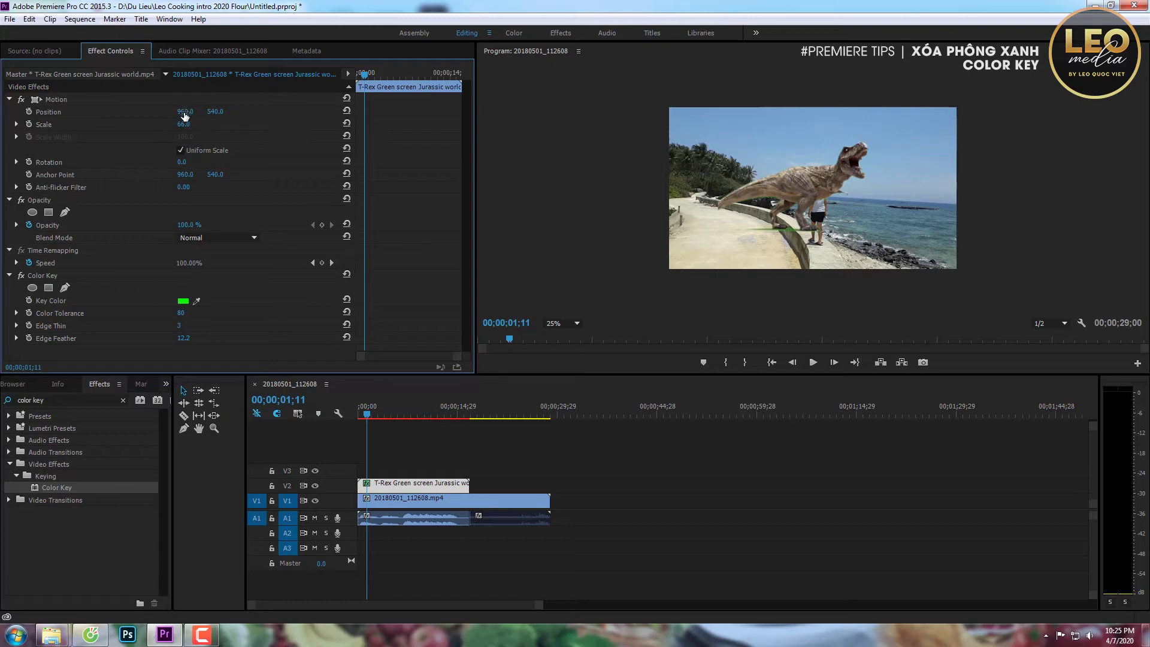
pyautogui.moveTo(185, 112); pyautogui.dragTo(62, 112)
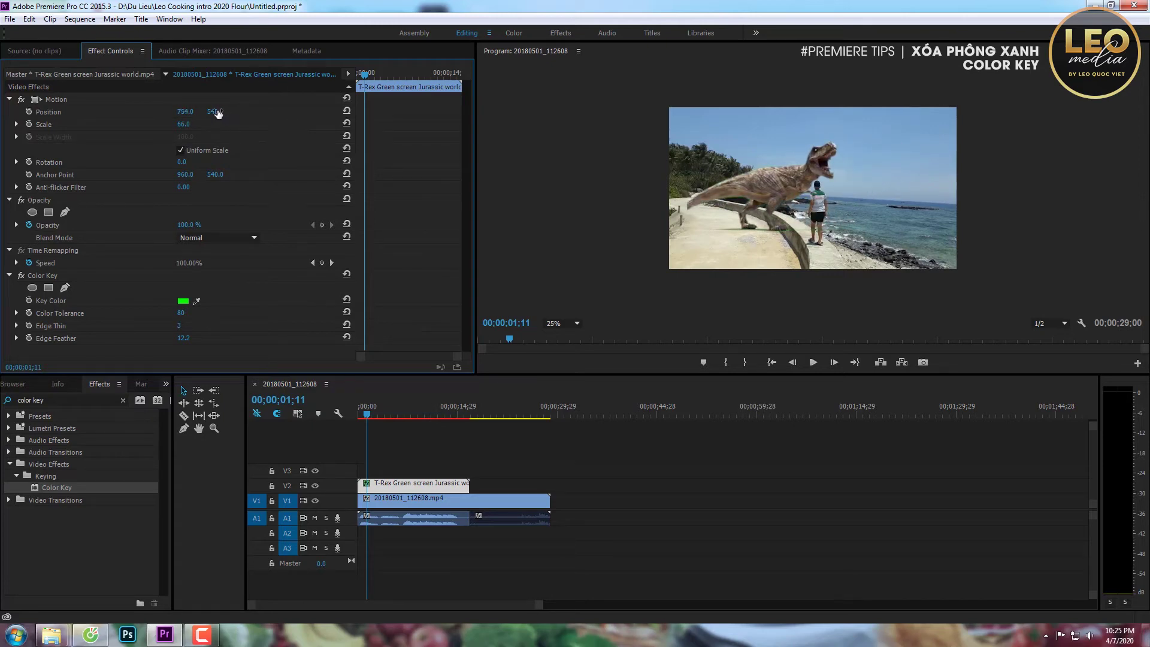
pyautogui.moveTo(215, 111); pyautogui.dragTo(296, 112)
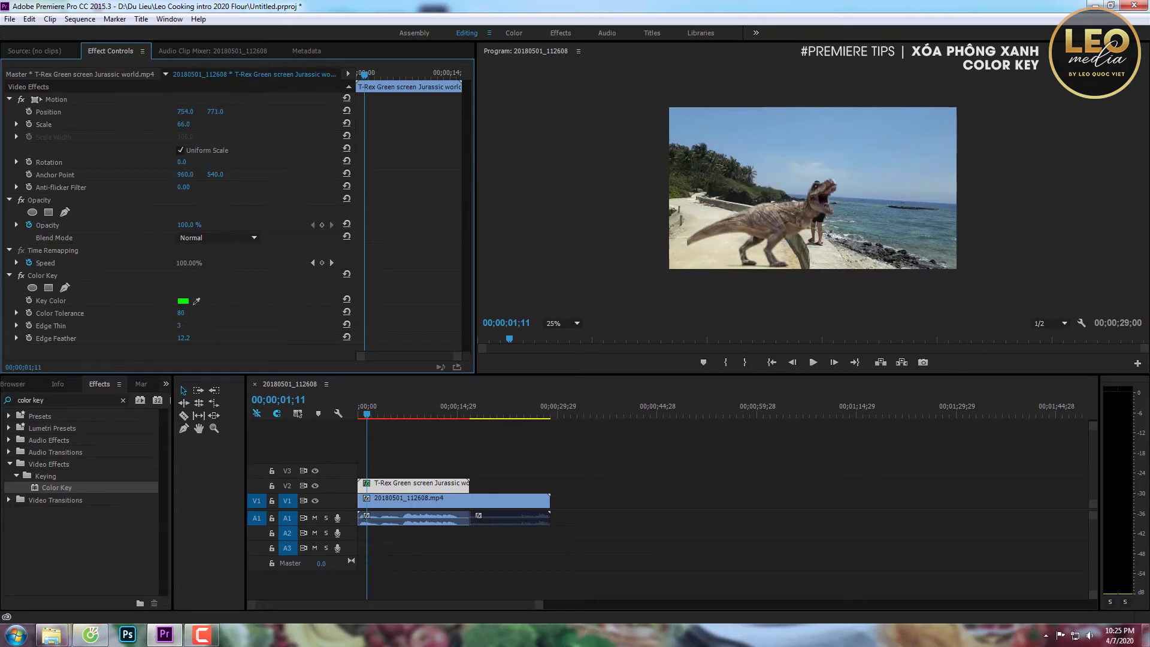
pyautogui.moveTo(180, 112); pyautogui.dragTo(0, 112)
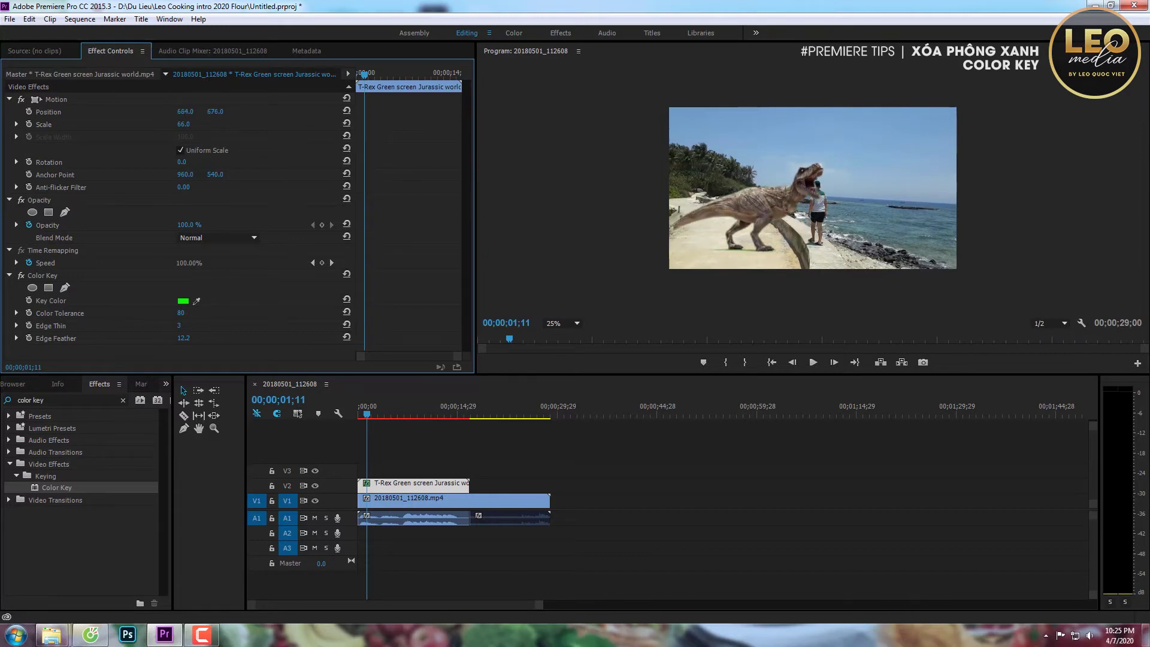
pyautogui.moveTo(185, 111); pyautogui.dragTo(198, 219)
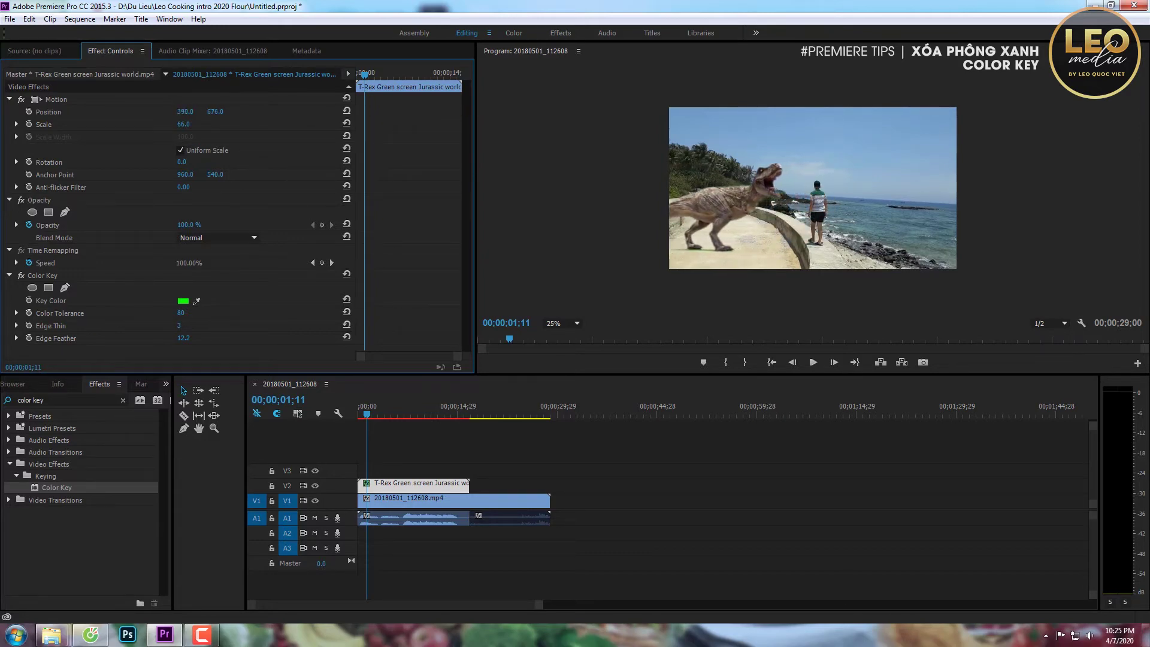
pyautogui.moveTo(180, 313); pyautogui.dragTo(186, 313)
pyautogui.moveTo(374, 413); pyautogui.dragTo(358, 413)
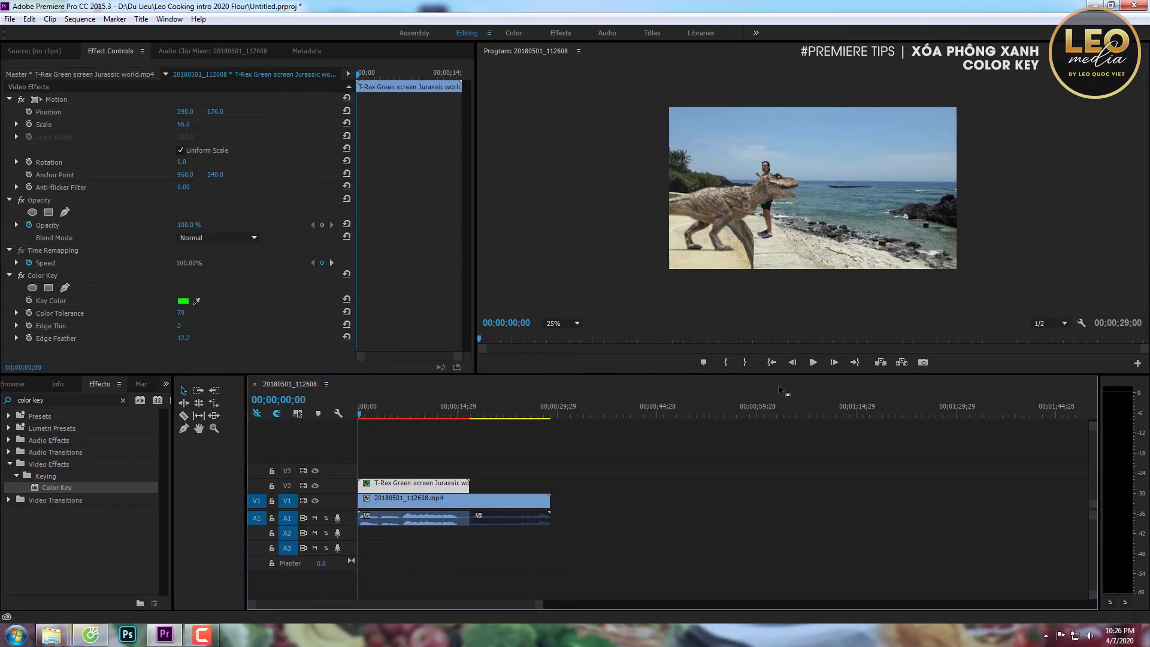
# Step: Trim the T-Rex clip's opening and delete the leftover A1 audio piece
pyautogui.click(813, 363)
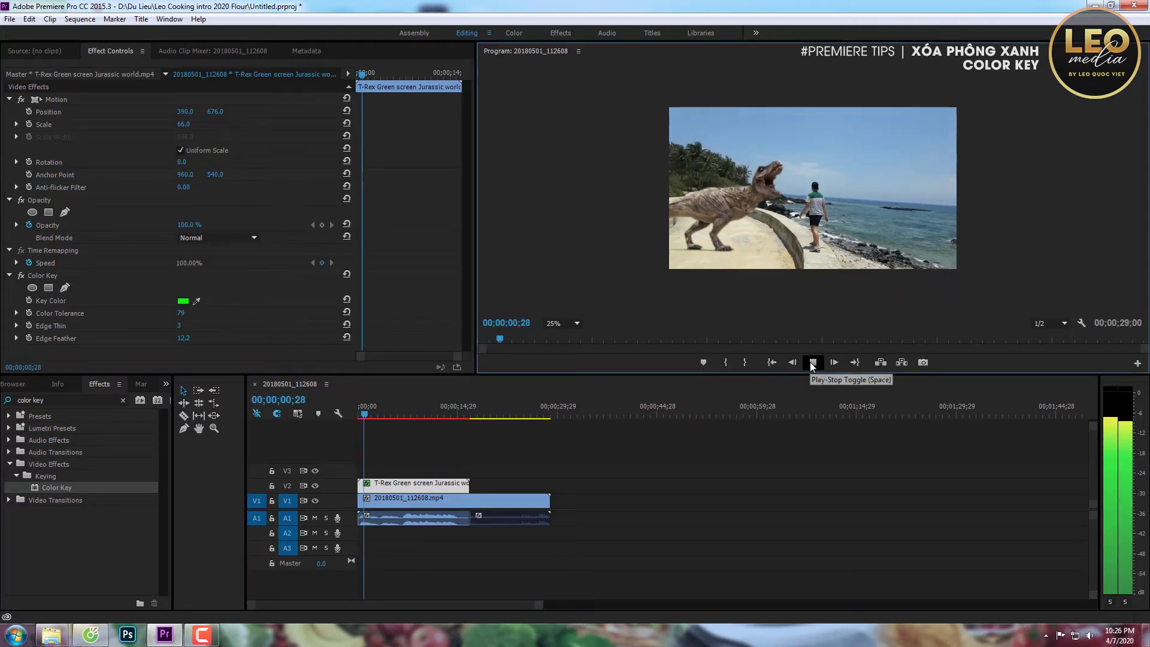
pyautogui.moveTo(359, 482); pyautogui.dragTo(420, 482)
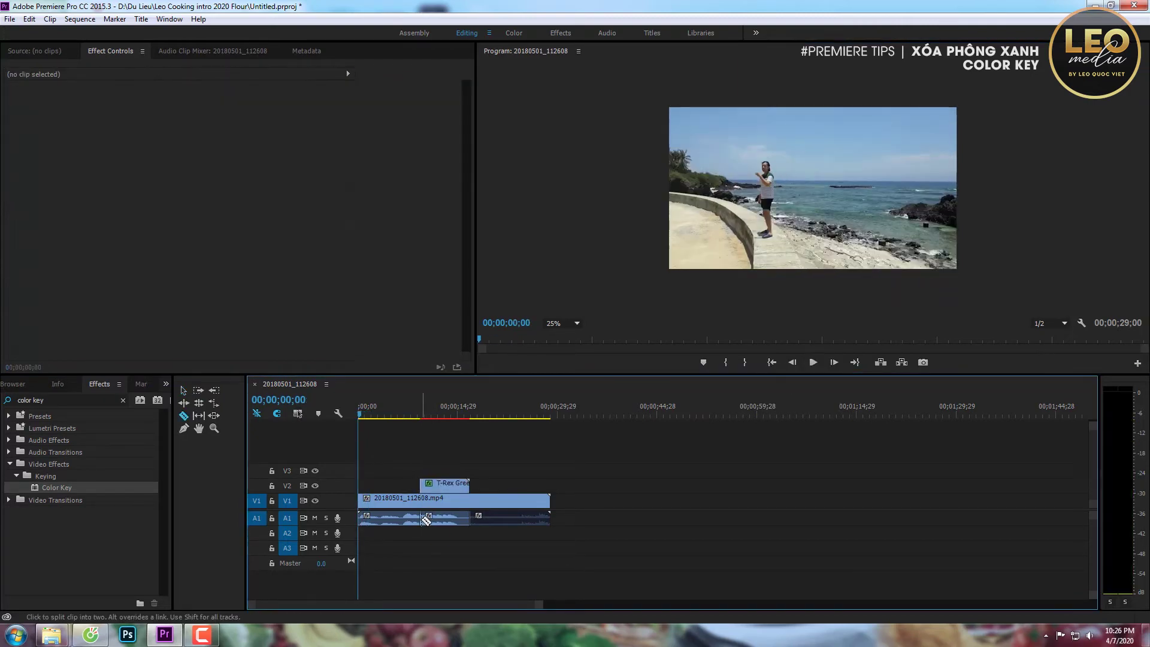
pyautogui.click(377, 519)
pyautogui.press('Delete')
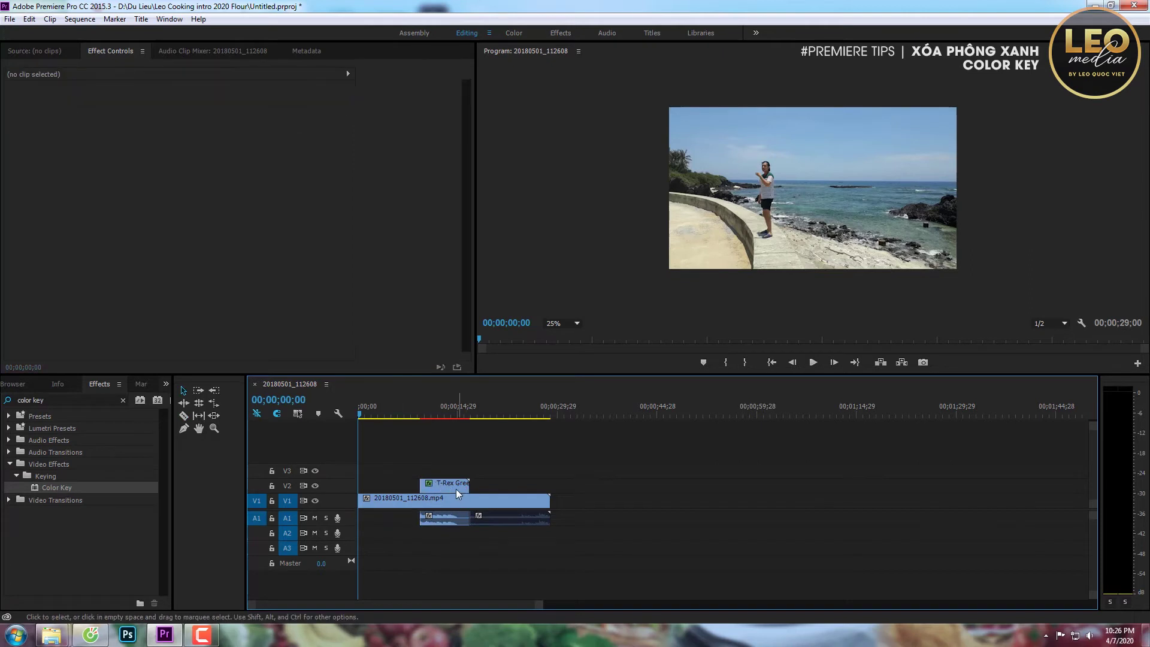
# Step: Move the trimmed T-Rex clip to 00;00 and preview the sequence
pyautogui.click(450, 518)
pyautogui.moveTo(447, 490); pyautogui.dragTo(386, 488)
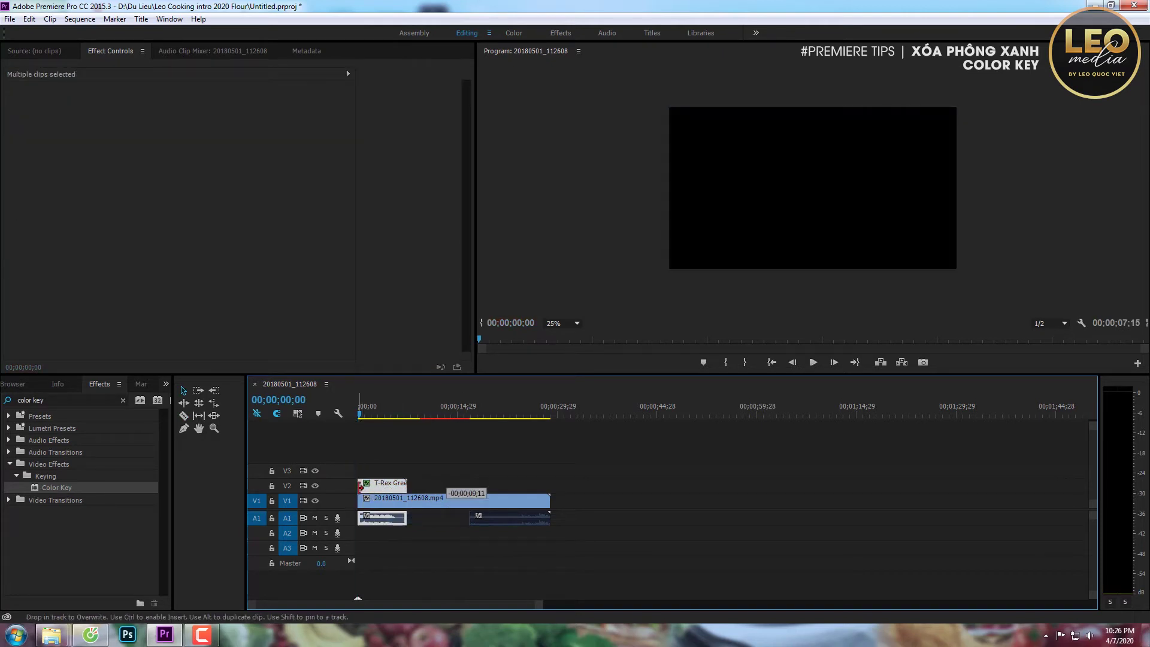
pyautogui.press('space')
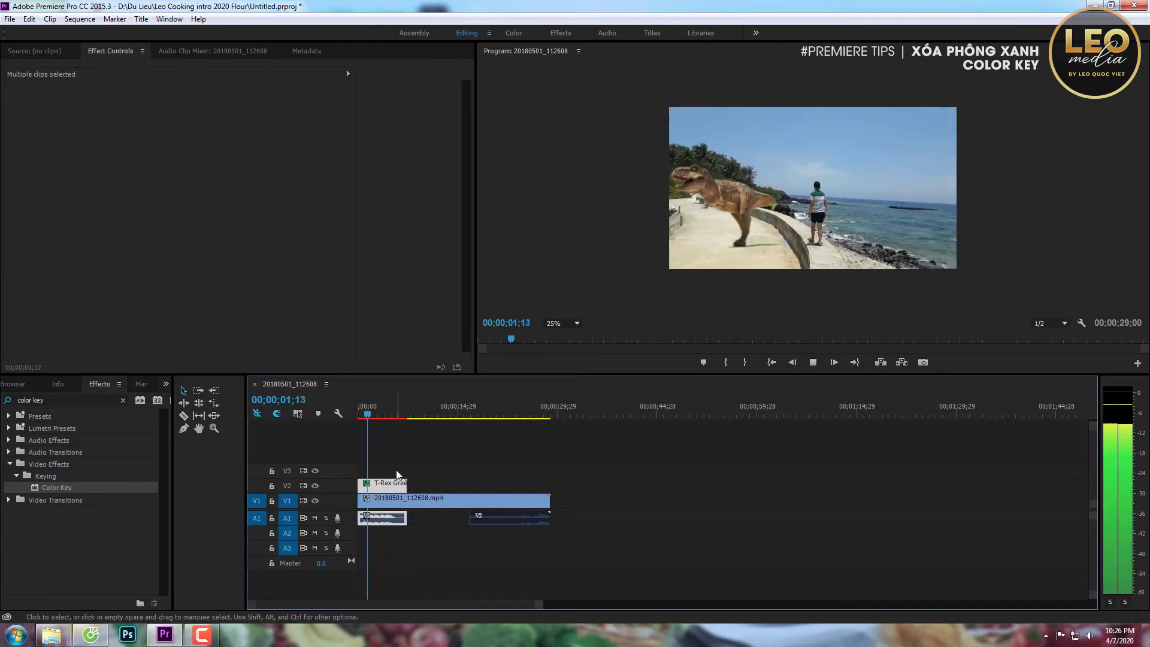
pyautogui.press('space')
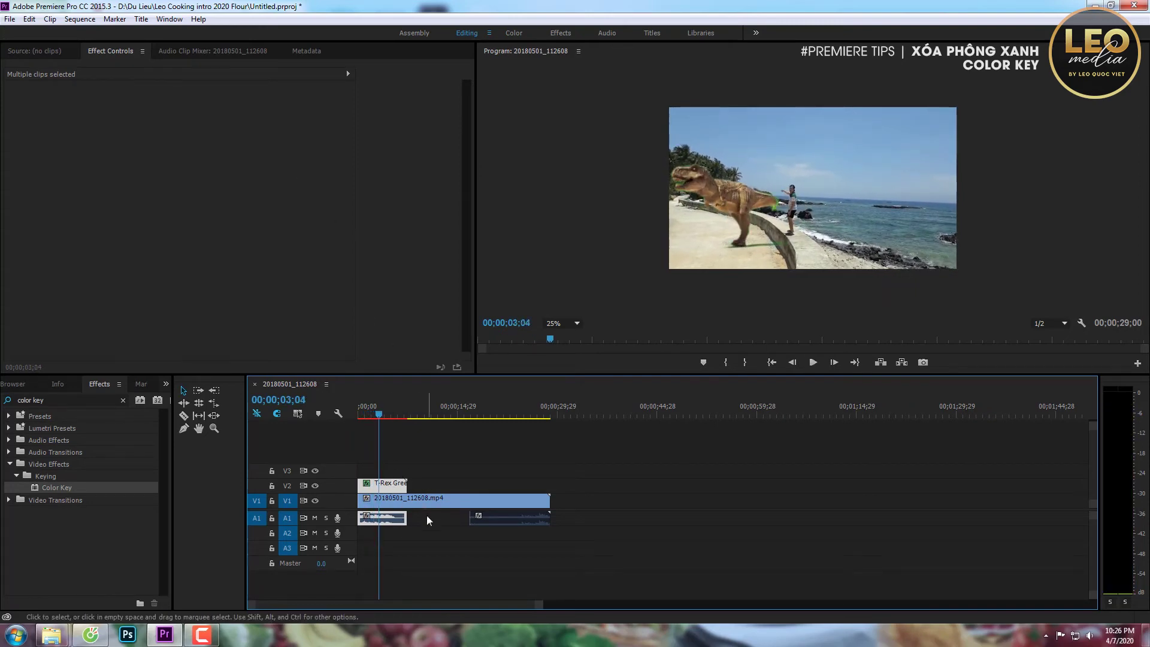
pyautogui.click(426, 515)
pyautogui.click(393, 483)
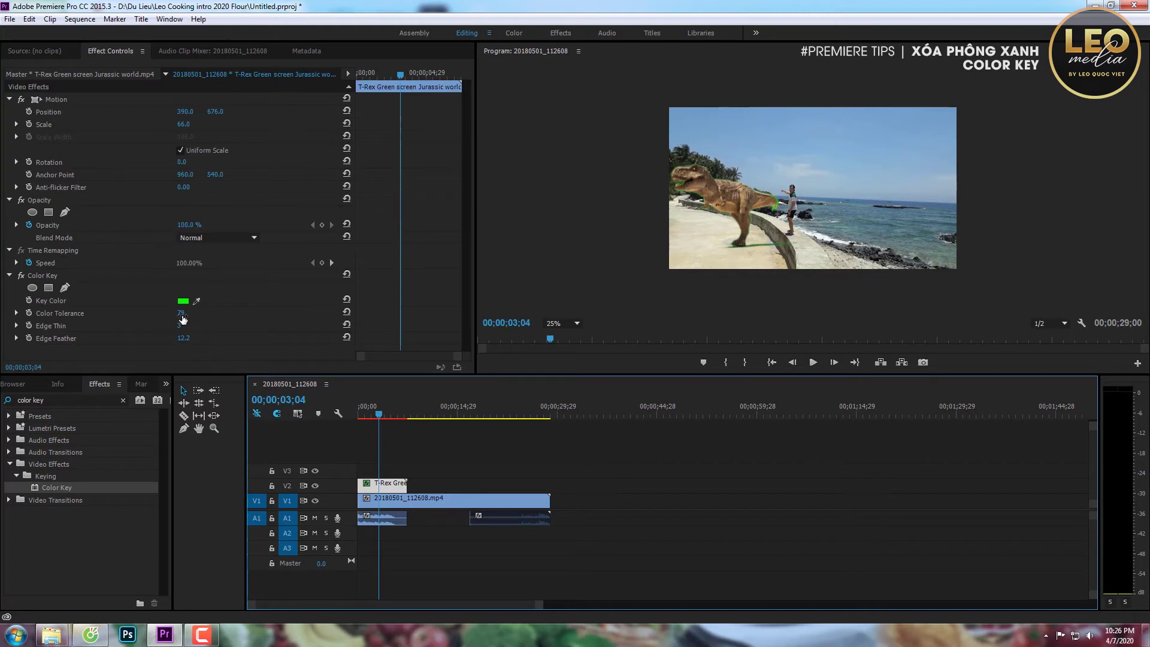
# Step: Nudge Color Tolerance up and trim the T-Rex clip's end to about 00;00;04;01
pyautogui.moveTo(182, 315); pyautogui.dragTo(187, 315)
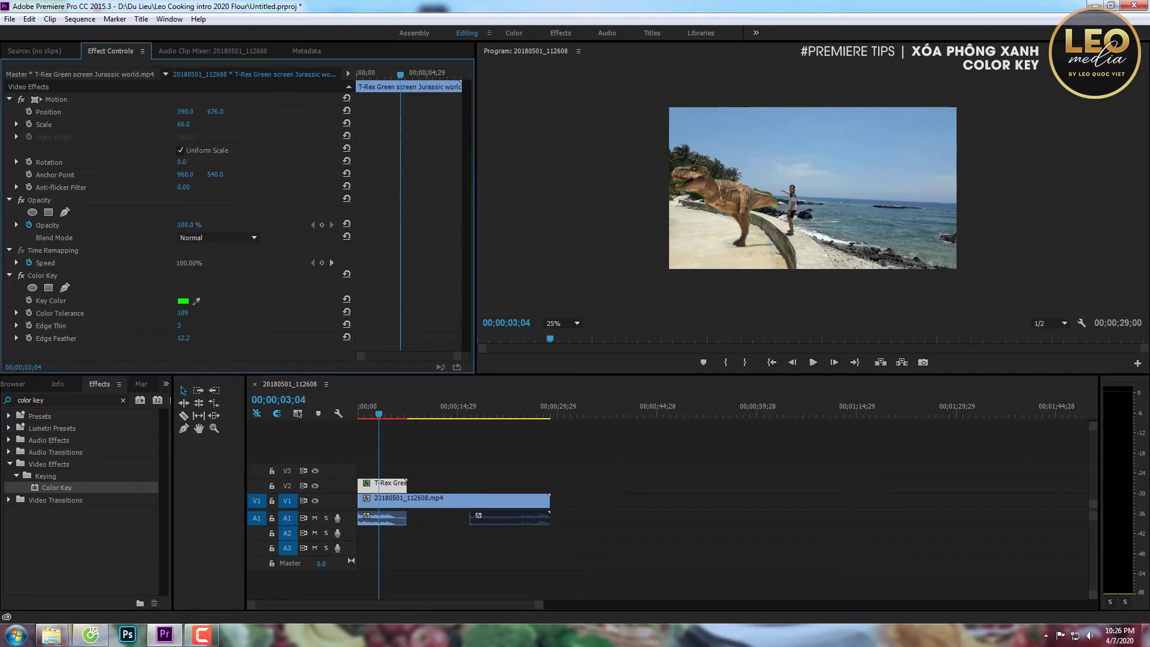
pyautogui.press('space')
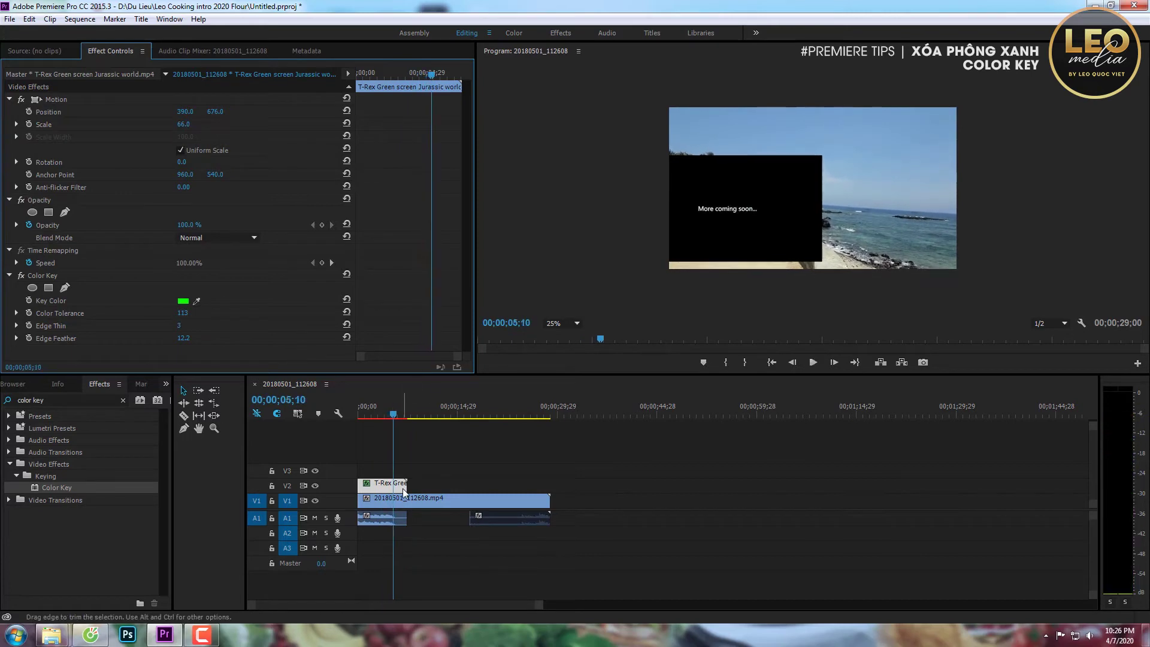
pyautogui.click(401, 418)
pyautogui.moveTo(401, 418); pyautogui.dragTo(385, 417)
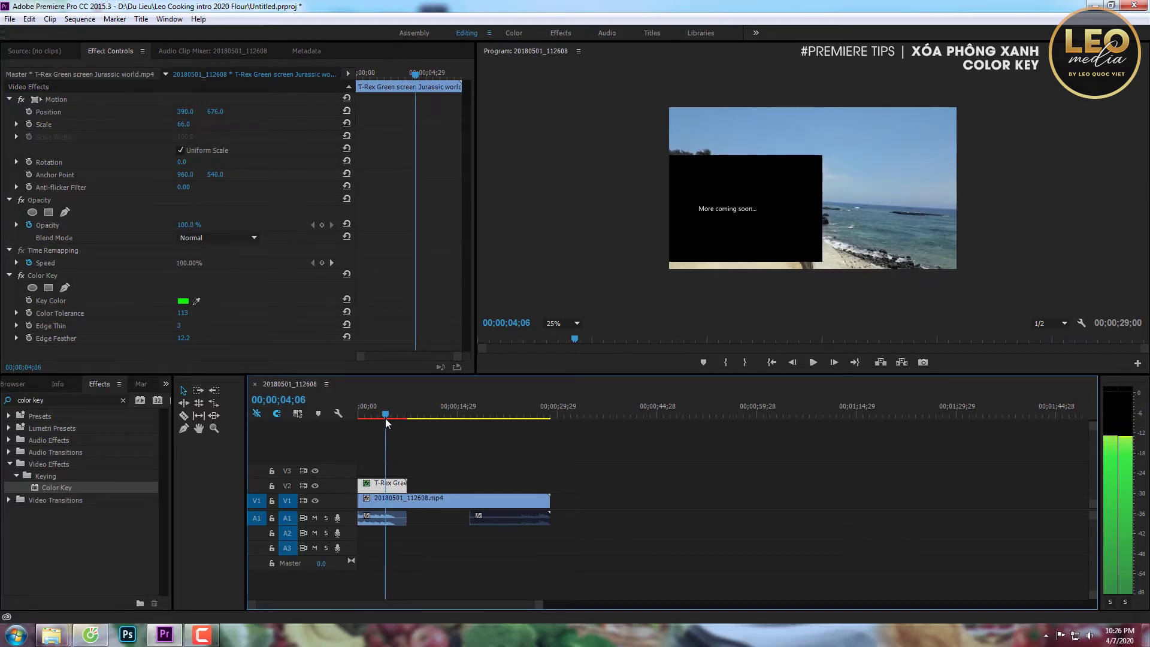
pyautogui.moveTo(386, 417); pyautogui.dragTo(383, 418)
pyautogui.moveTo(406, 483)
pyautogui.mouseDown()
pyautogui.moveTo(384, 483)
pyautogui.moveTo(384, 518)
pyautogui.mouseUp()
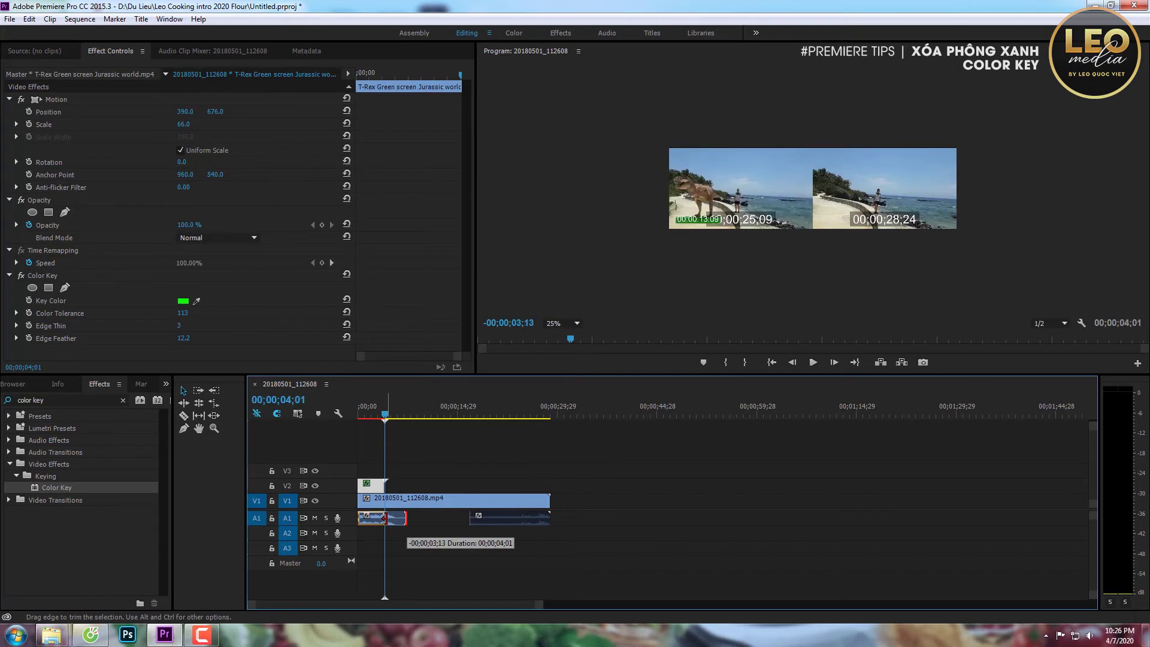
pyautogui.press('Home')
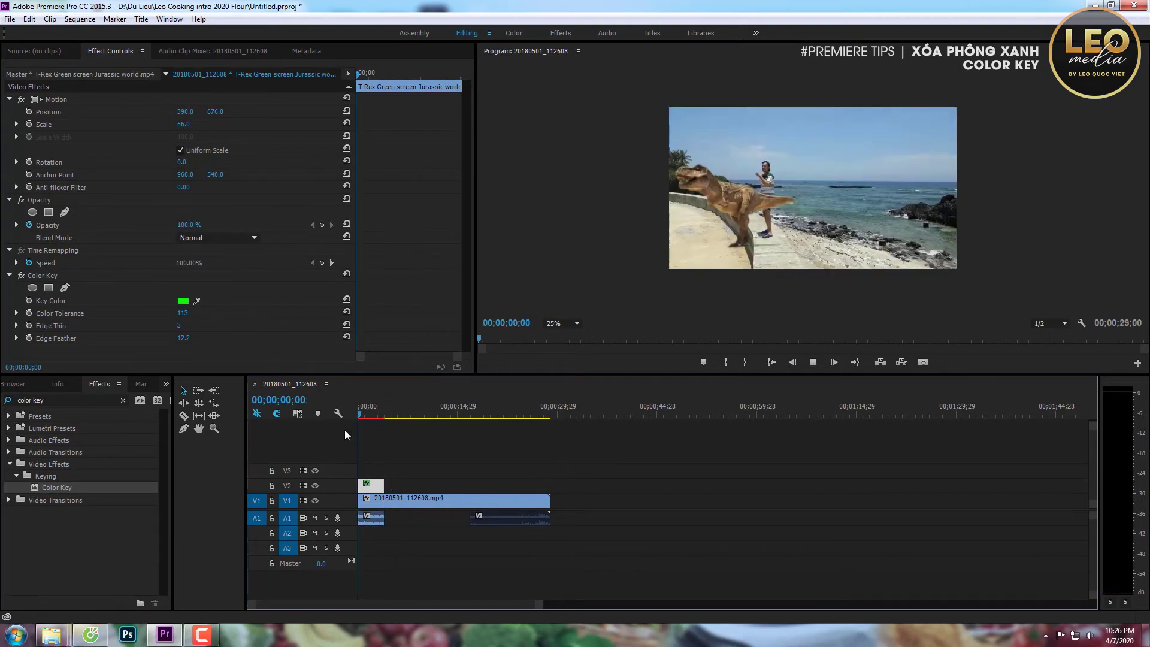
# Step: Razor-cut the seaside video at 00;00;03;06 and slide the later part to the sequence start
pyautogui.press('space')
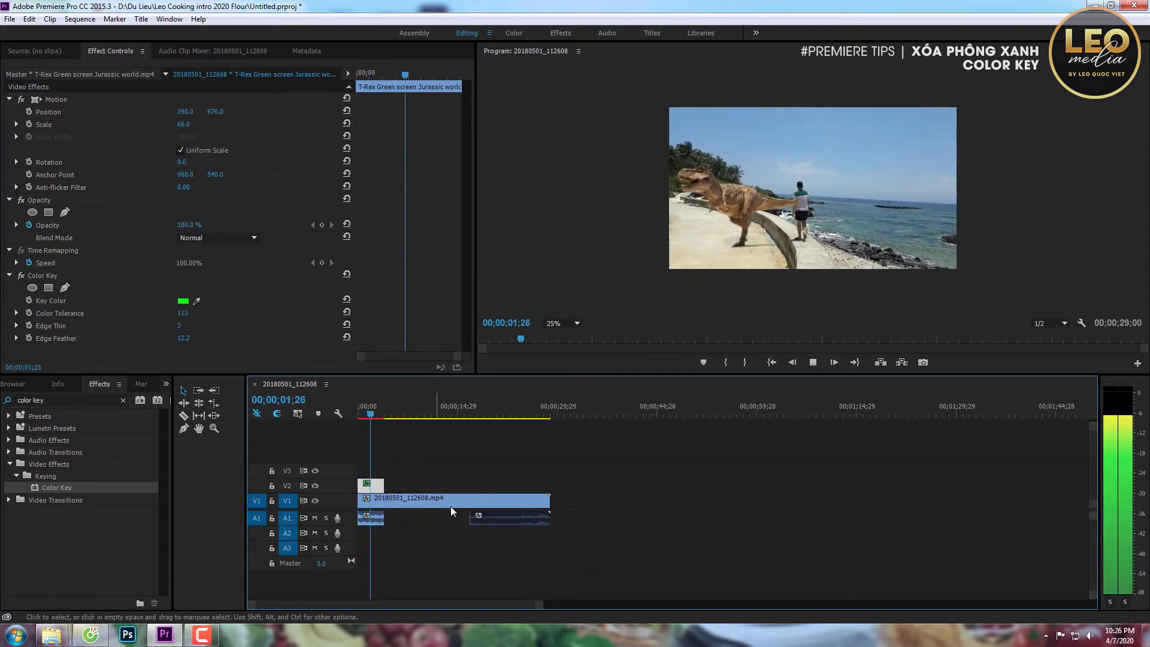
pyautogui.press('space')
pyautogui.press('space')
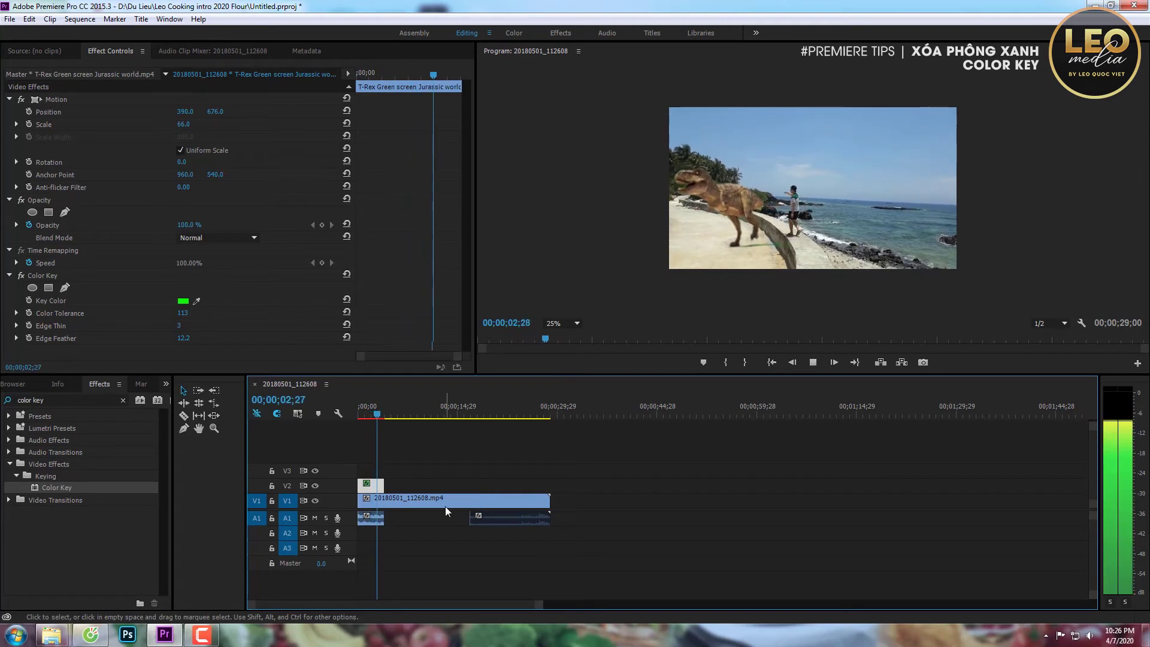
pyautogui.press('space')
pyautogui.press('c')
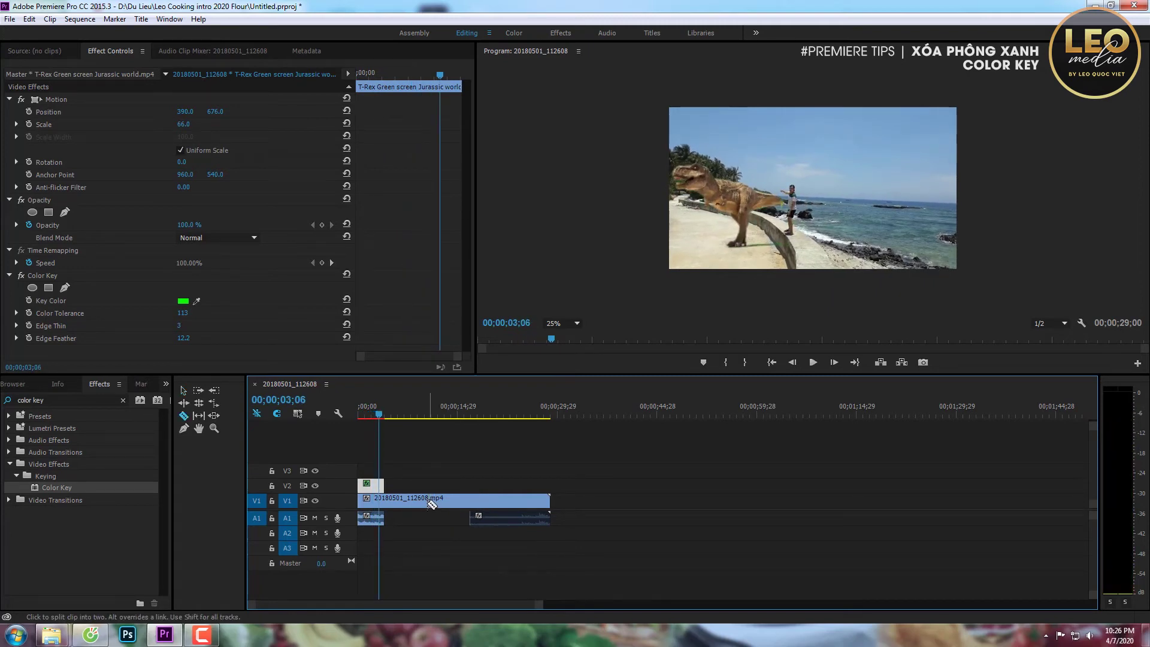
pyautogui.click(418, 501)
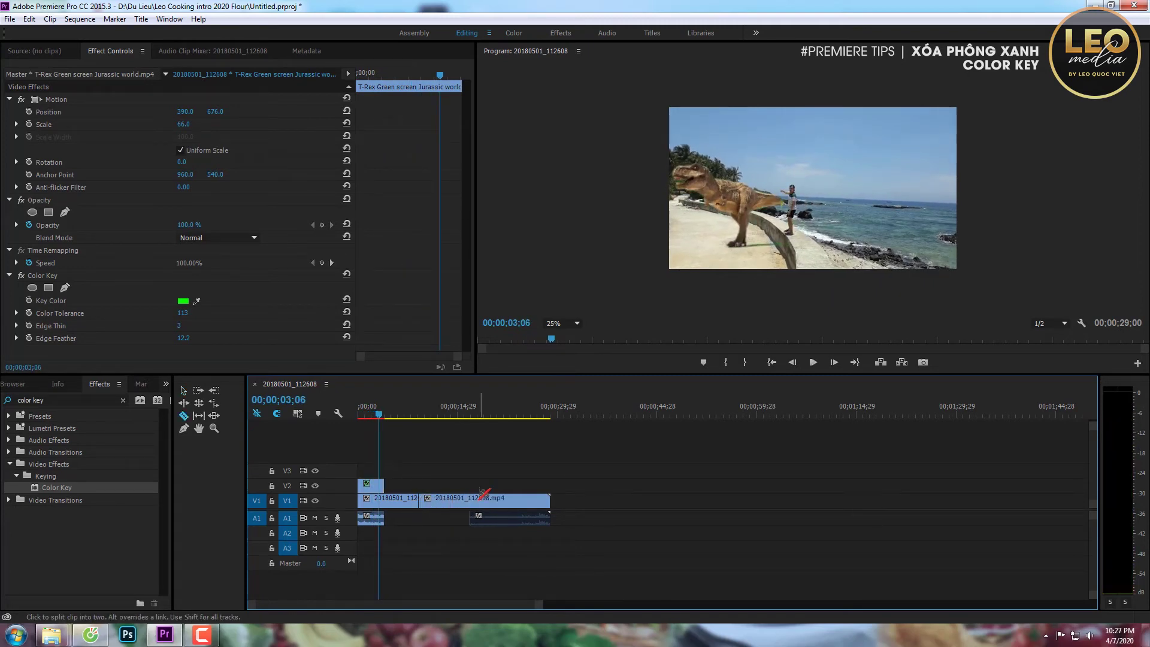
pyautogui.press('v')
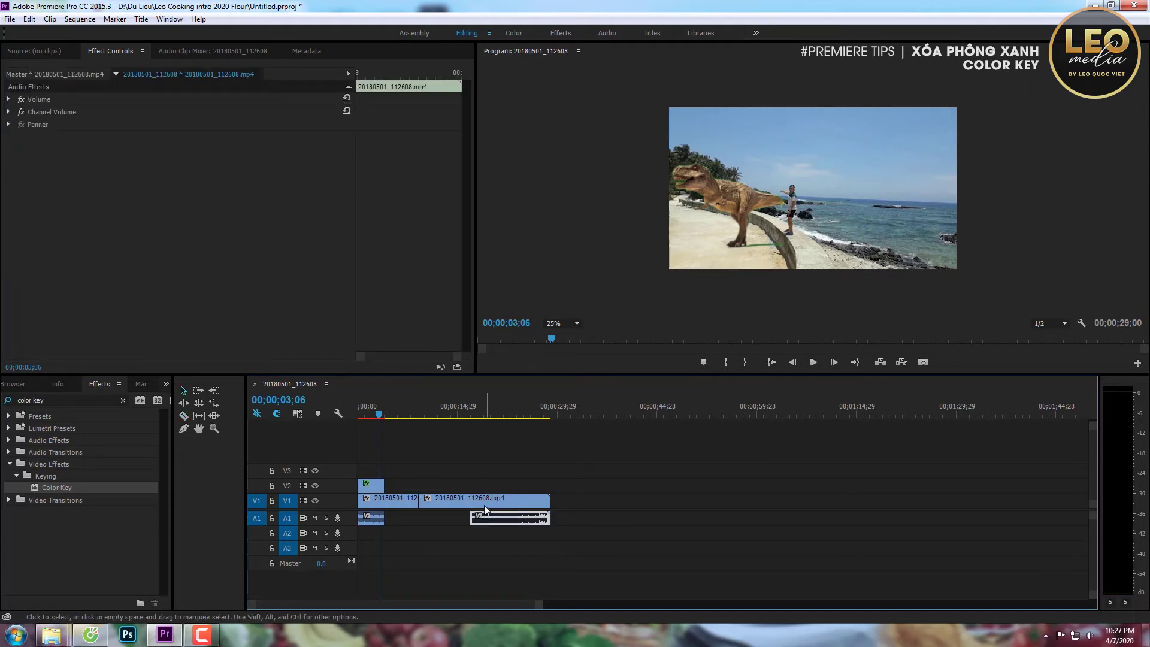
pyautogui.moveTo(482, 498); pyautogui.dragTo(349, 505)
# Step: Preview the re-timed background from the start, select the T-Rex clip and zoom the timeline in
pyautogui.press('Home')
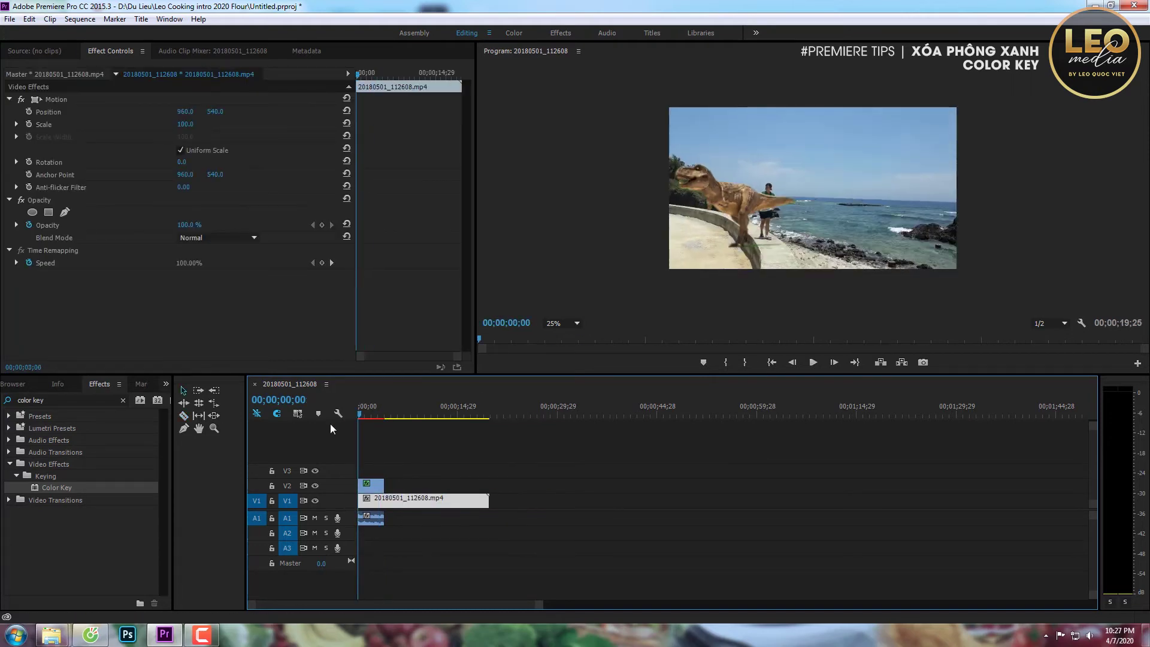
pyautogui.press('space')
pyautogui.press('space')
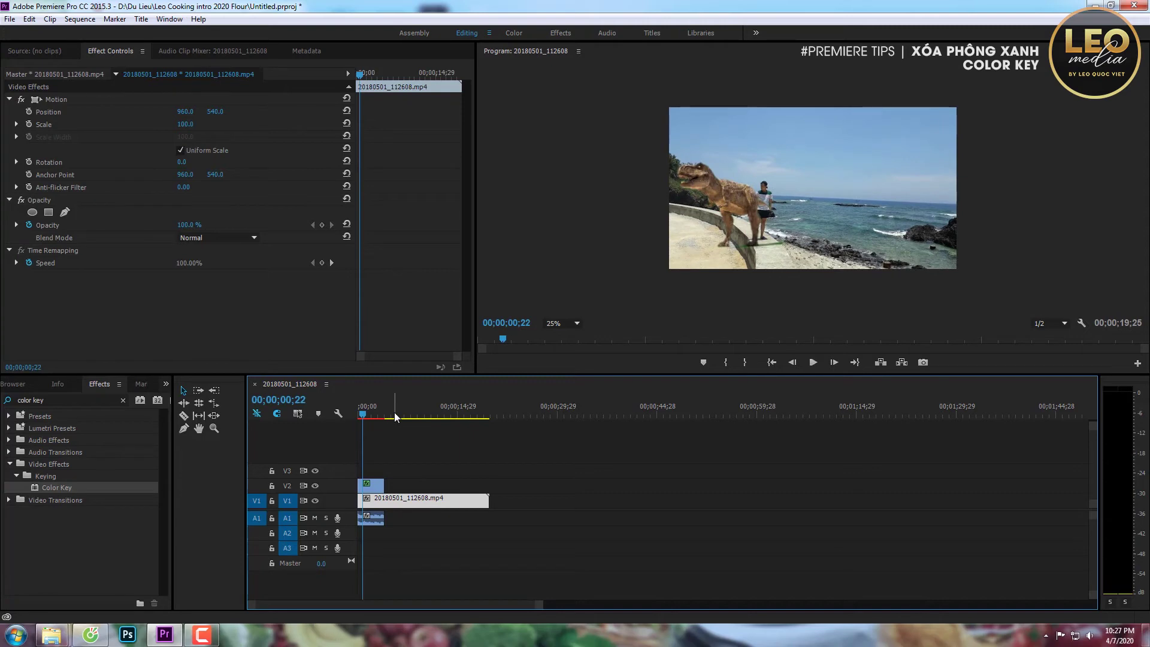
pyautogui.click(371, 485)
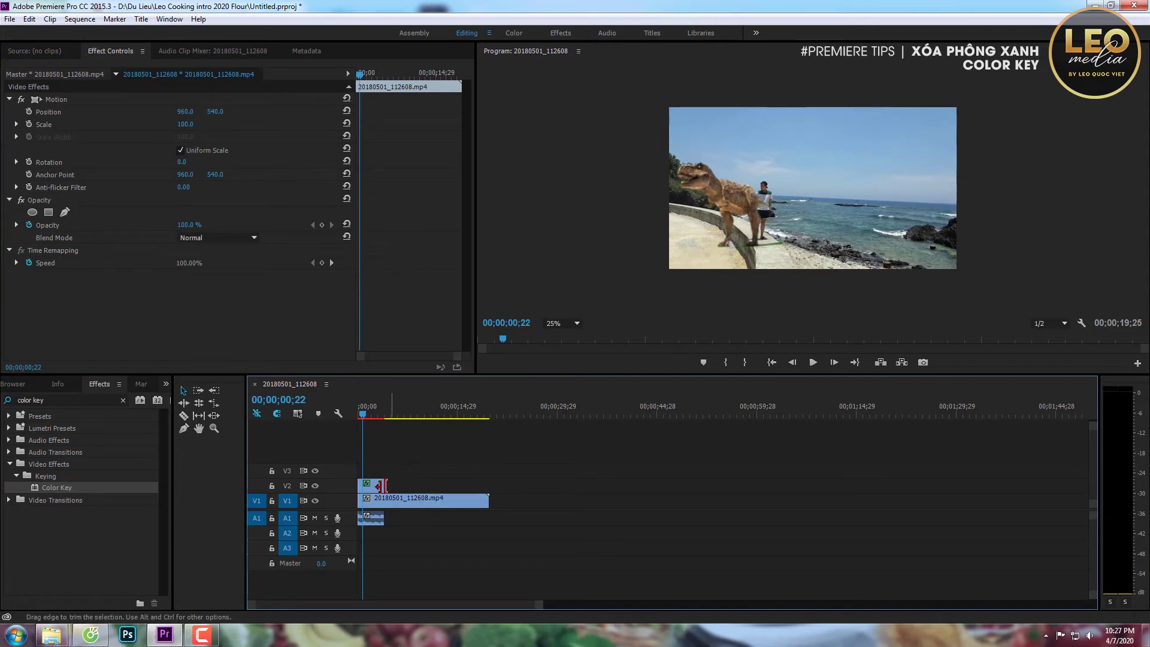
pyautogui.press('=')
pyautogui.press('=')
pyautogui.press('=')
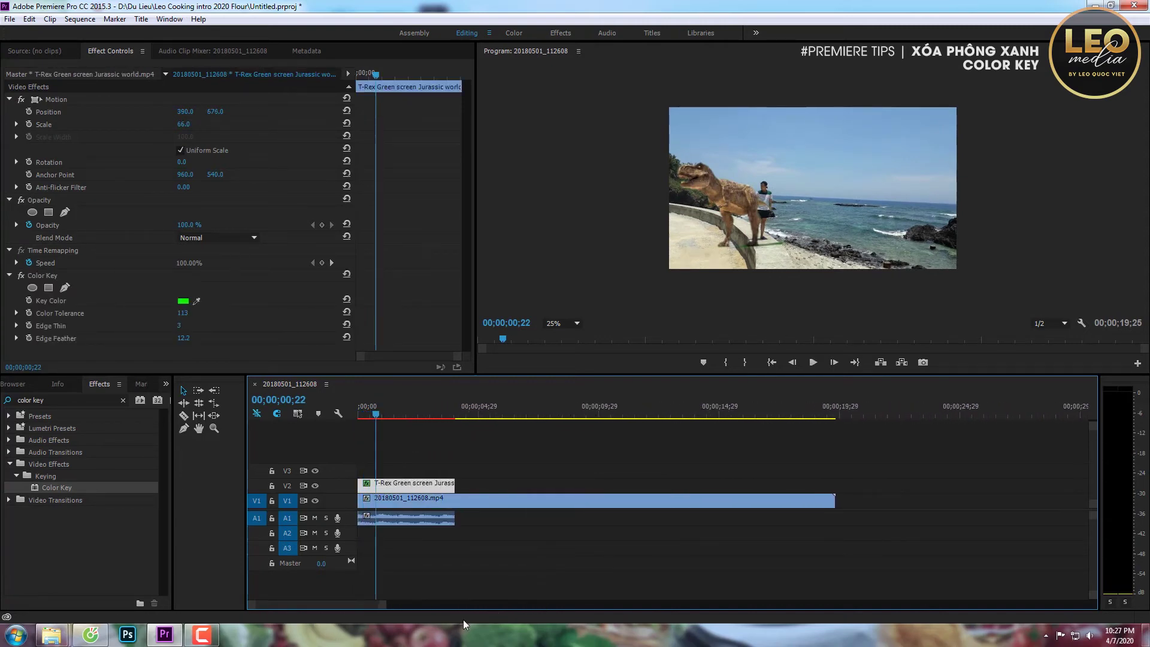
# Step: Apply the Horizontal Flip effect to the T-Rex clip on V2 via an Effects search for 'flip'
pyautogui.click(62, 399)
pyautogui.write('fl')
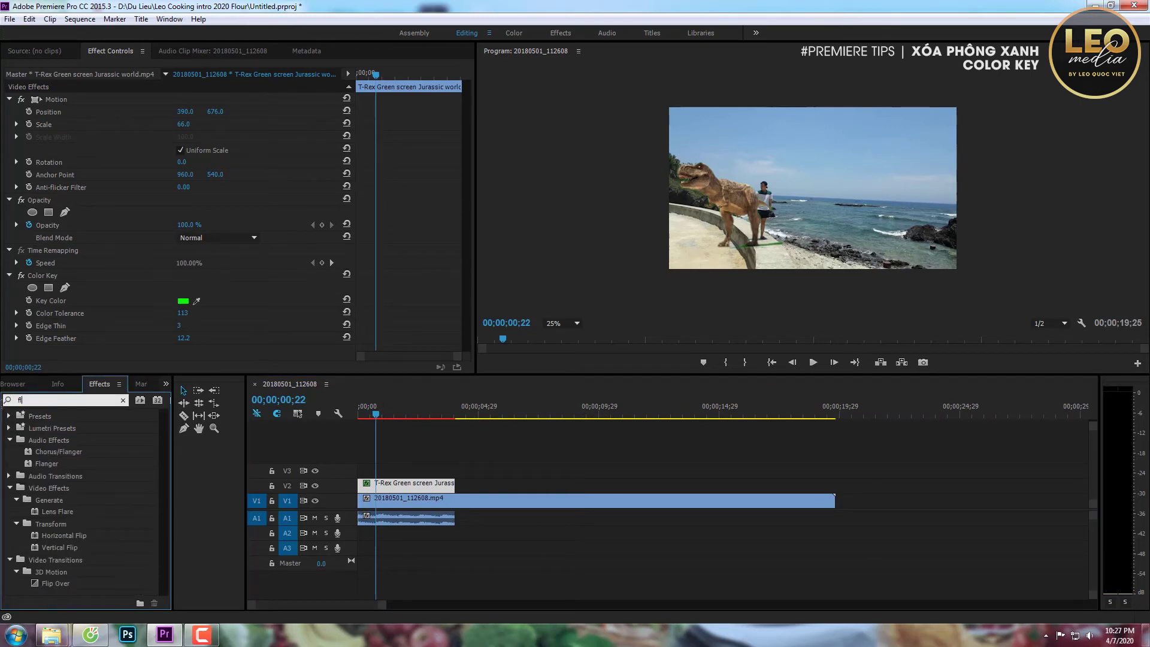
pyautogui.write('ip')
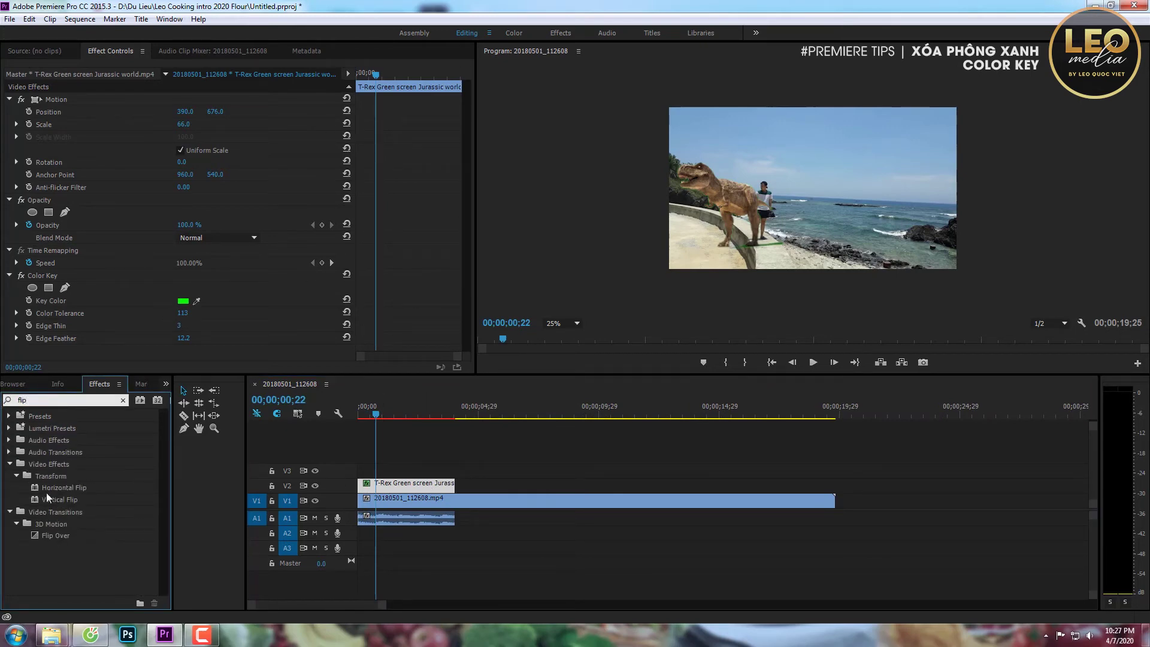
pyautogui.moveTo(56, 490); pyautogui.dragTo(434, 492)
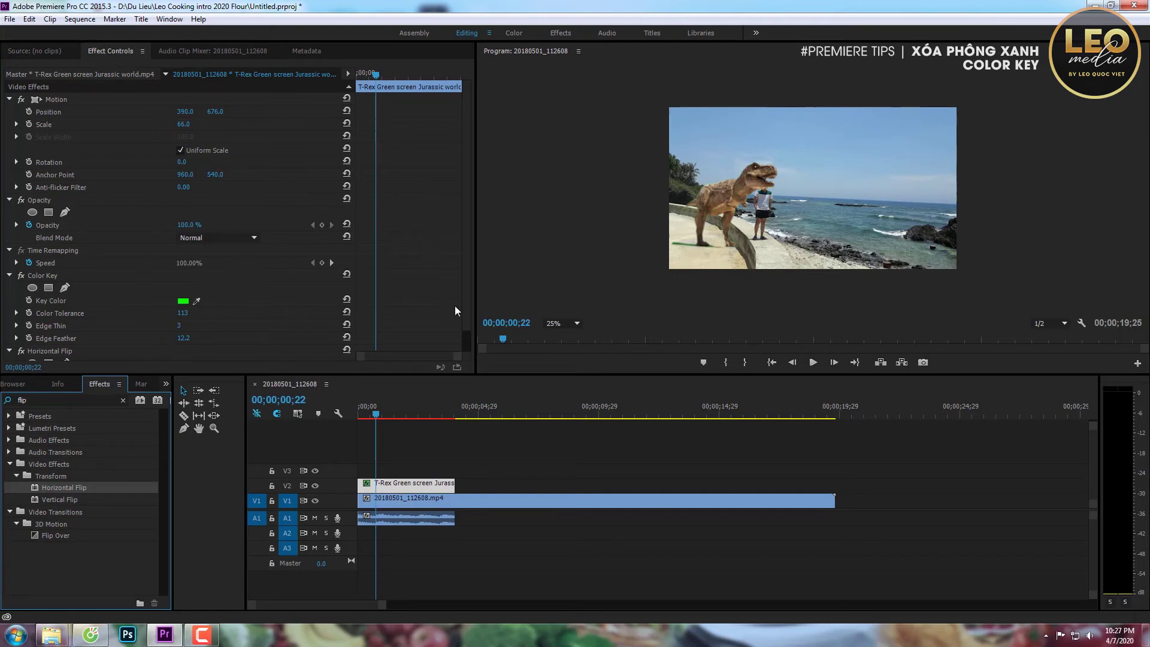
# Step: Move the T-Rex further left to Position 183, 688
pyautogui.scroll(-1, 455, 310)
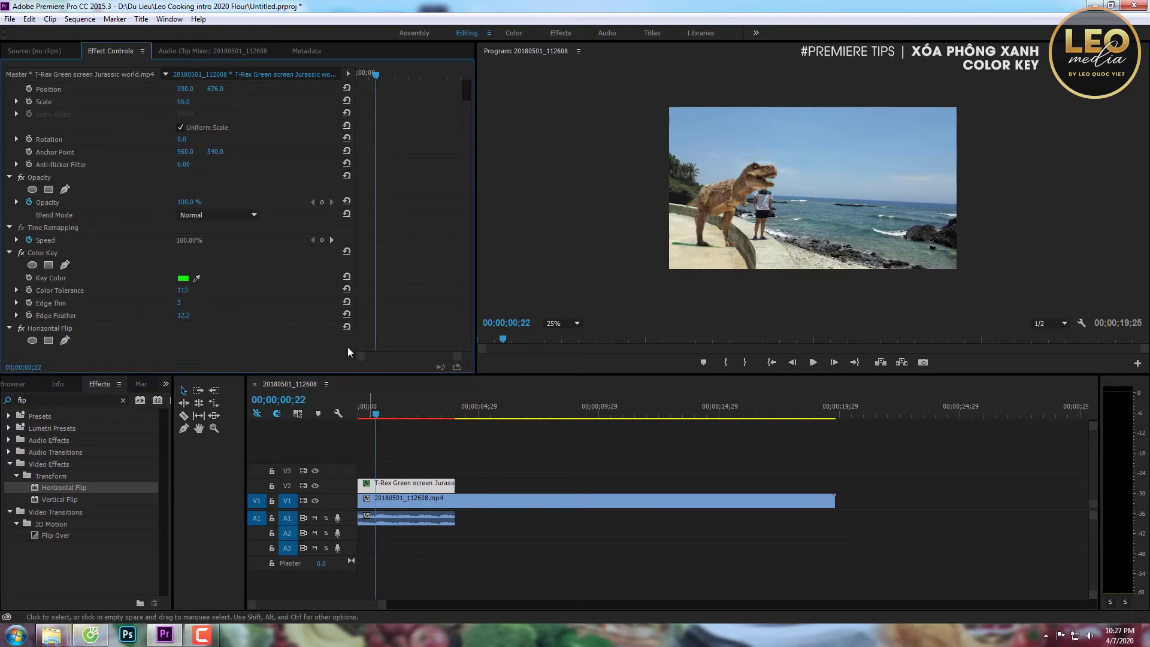
pyautogui.moveTo(215, 90); pyautogui.dragTo(90, 89)
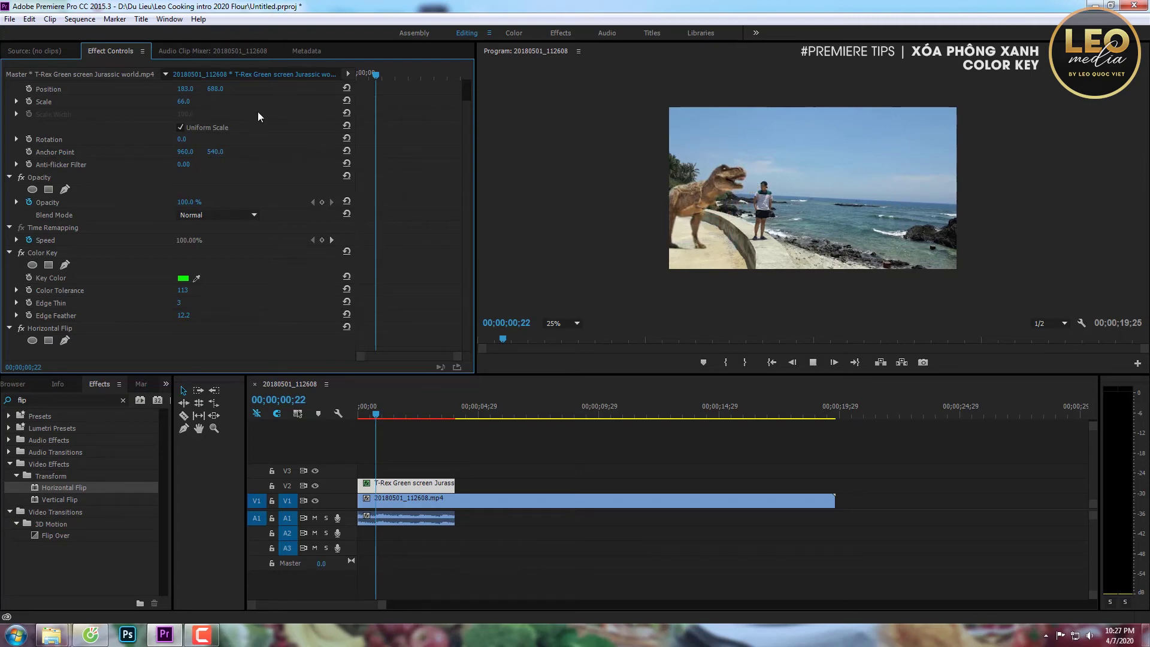
pyautogui.press('space')
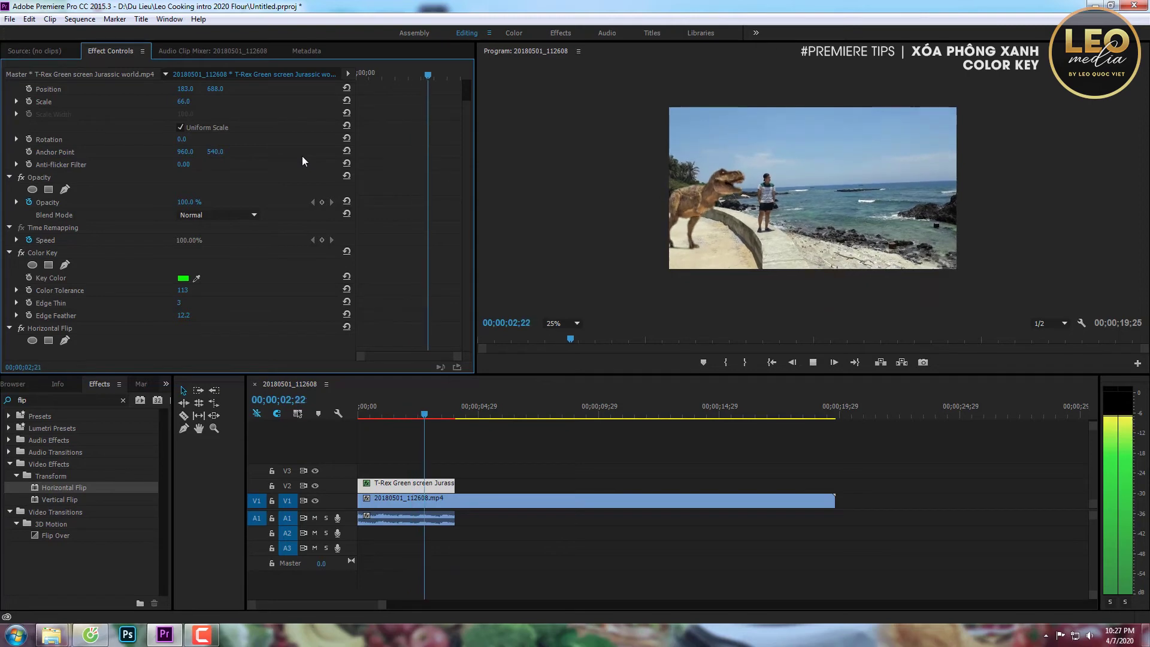
# Step: Trim the seaside background clip to end at 00;00;04;01 and play from the start
pyautogui.moveTo(834, 501); pyautogui.dragTo(454, 501)
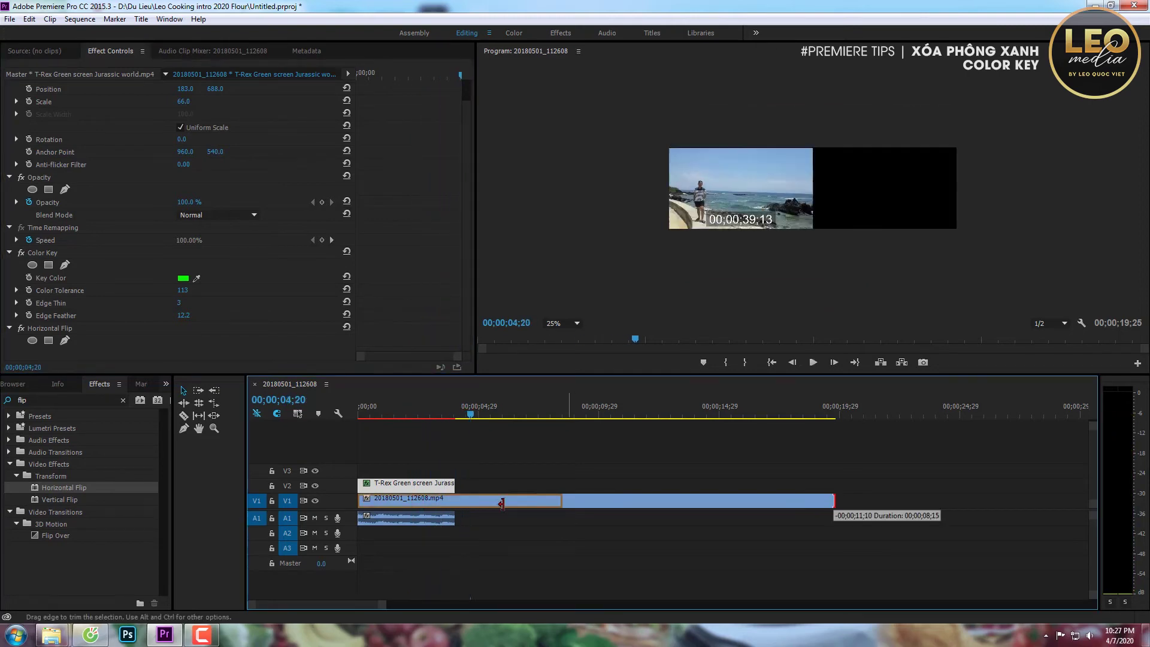
pyautogui.click(364, 407)
pyautogui.press('space')
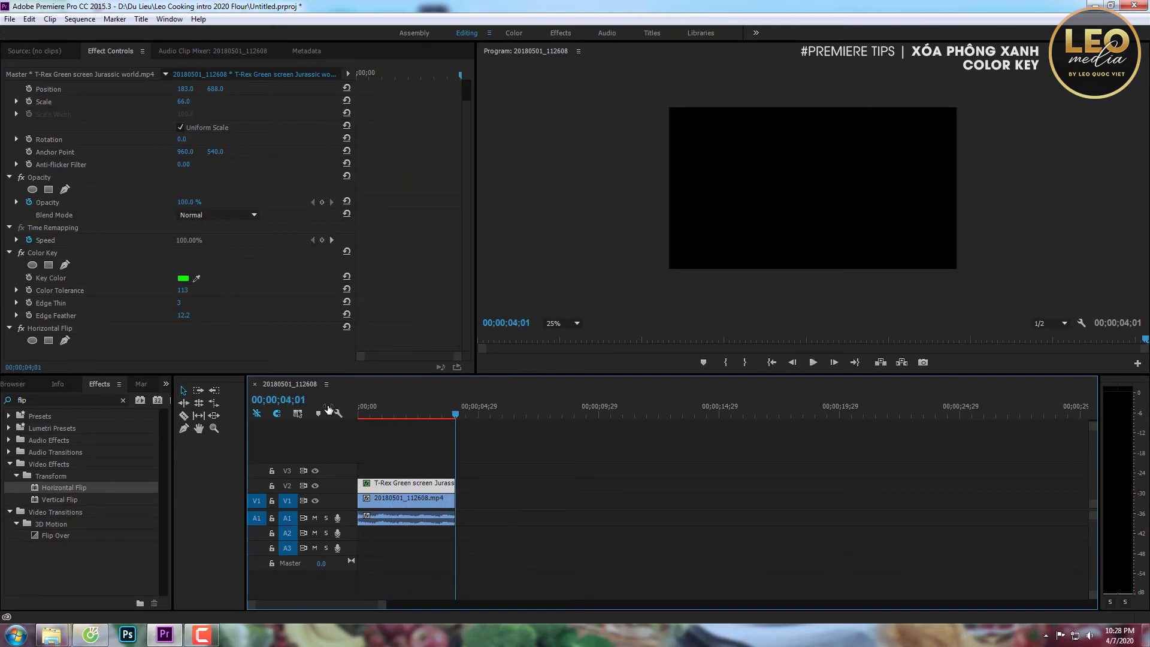
# Step: Bring the Green Screen Superman clip from the Demo folder in Explorer over the timeline
pyautogui.click(360, 408)
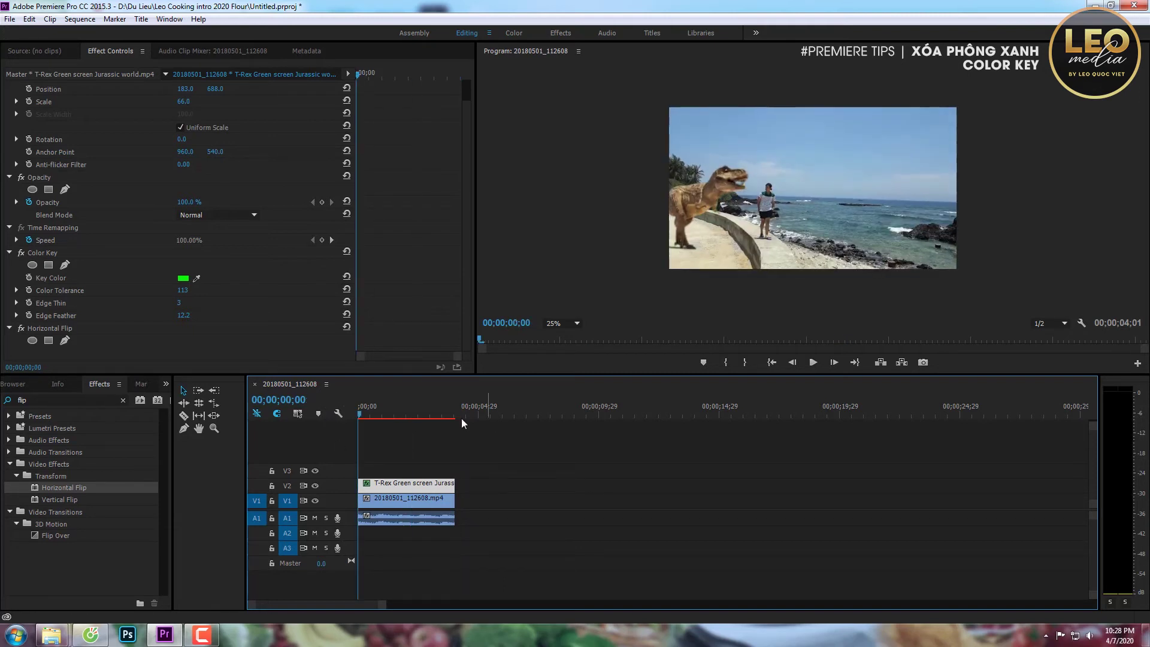
pyautogui.moveTo(446, 413); pyautogui.dragTo(387, 422)
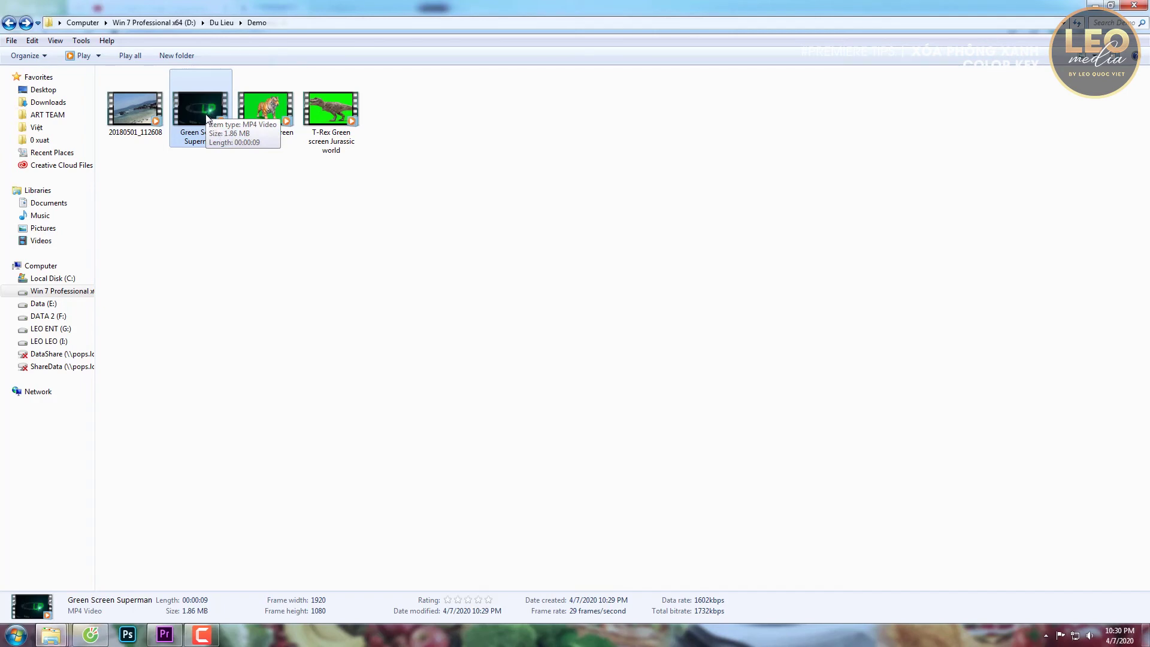
pyautogui.moveTo(202, 109); pyautogui.dragTo(188, 611)
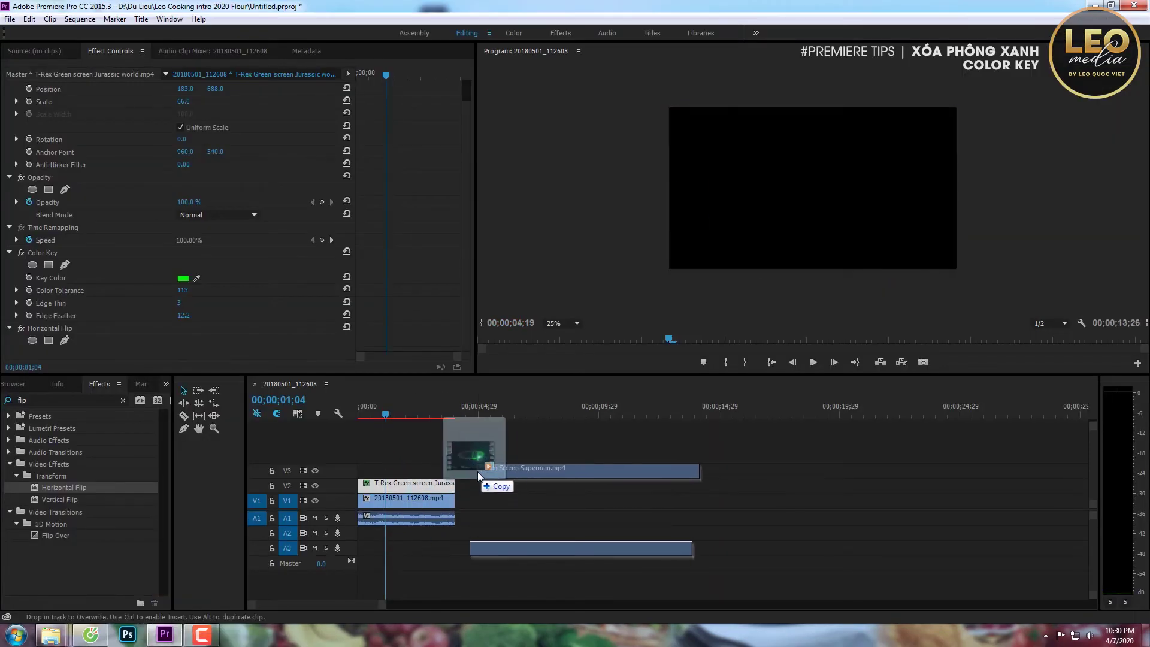
pyautogui.moveTo(188, 612)
pyautogui.mouseDown()
pyautogui.moveTo(479, 486)
pyautogui.moveTo(597, 482)
pyautogui.mouseUp()
# Step: Drop the Superman clip, delete its audio, and place it on V3 at the sequence start
pyautogui.click(597, 407)
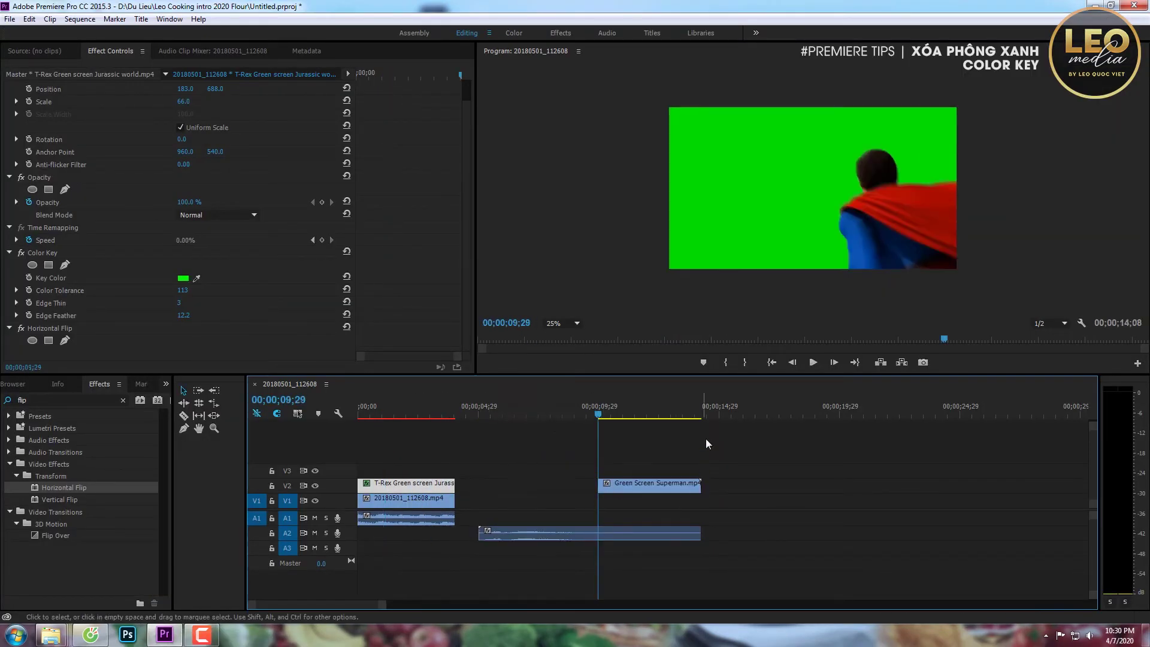
pyautogui.moveTo(667, 414)
pyautogui.mouseDown()
pyautogui.moveTo(691, 415)
pyautogui.moveTo(661, 422)
pyautogui.moveTo(698, 419)
pyautogui.mouseUp()
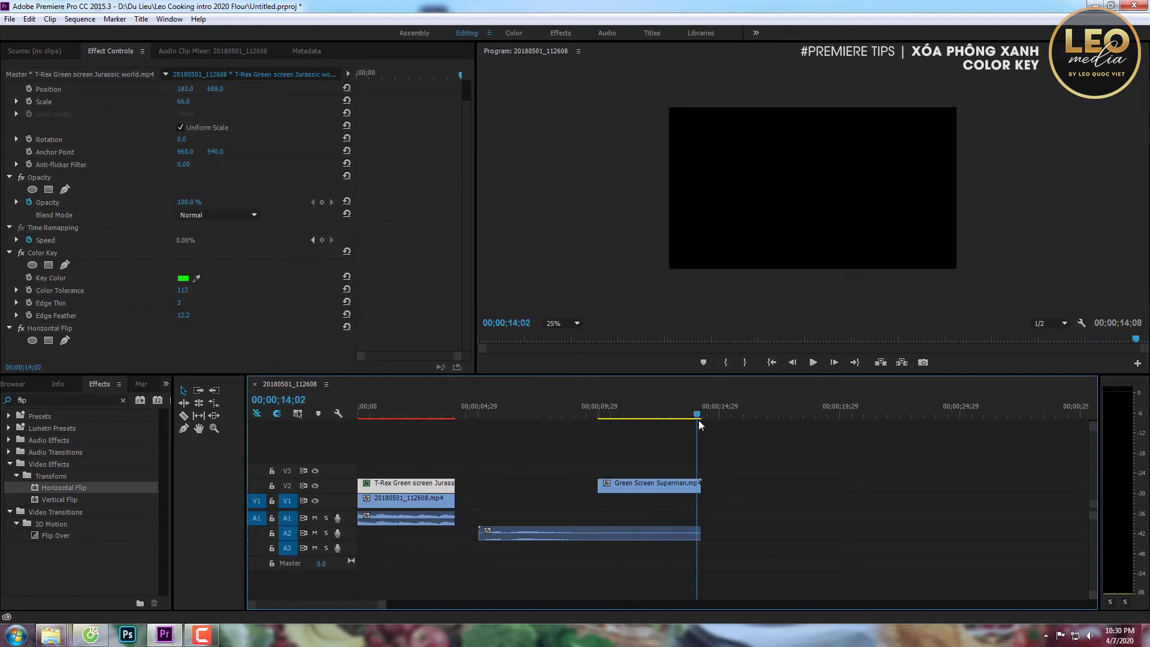
pyautogui.click(609, 527)
pyautogui.press('Delete')
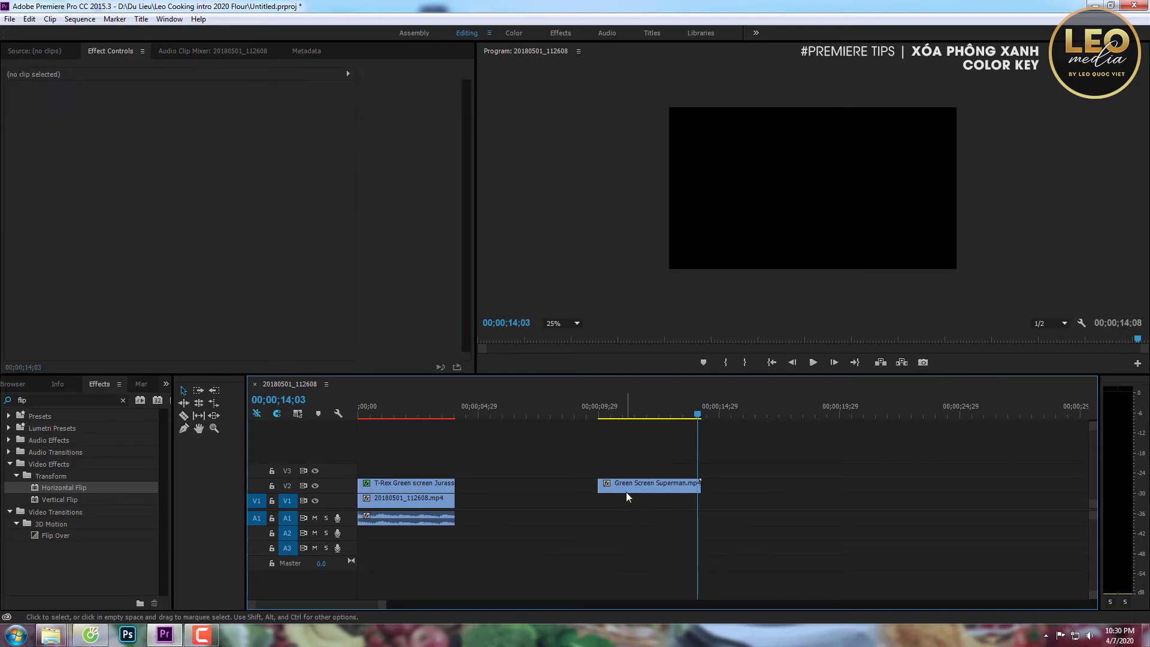
pyautogui.moveTo(627, 491); pyautogui.dragTo(383, 475)
pyautogui.click(368, 410)
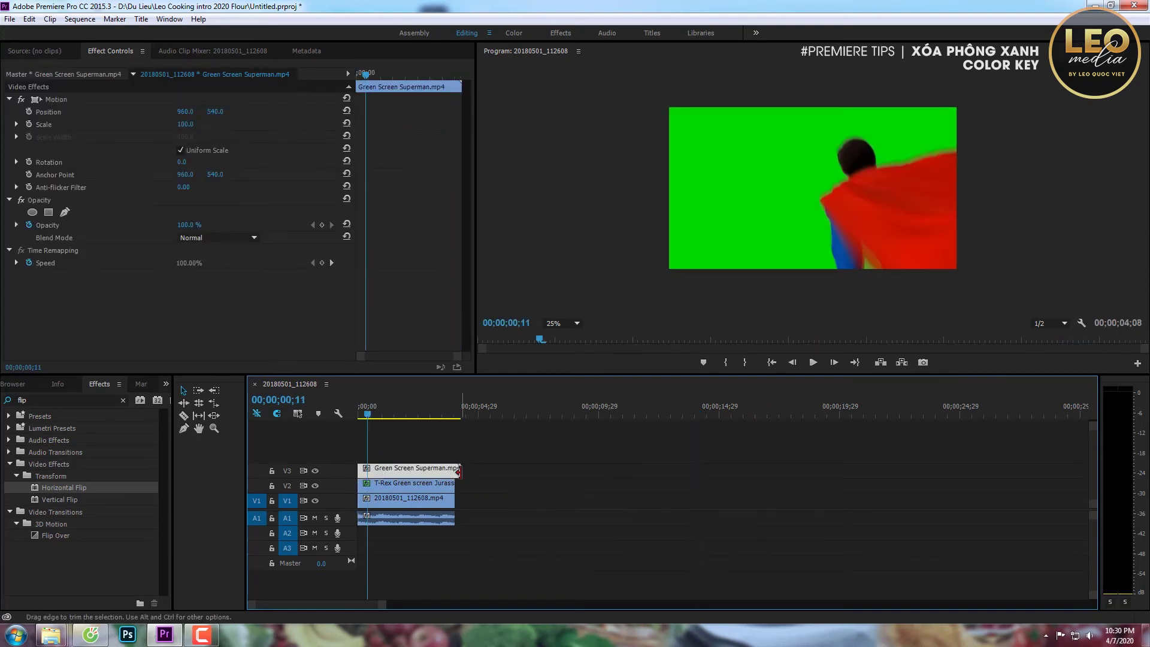
# Step: Trim Superman to end with the other clips, preview, and park at 00;00;01;09
pyautogui.moveTo(458, 473); pyautogui.dragTo(455, 472)
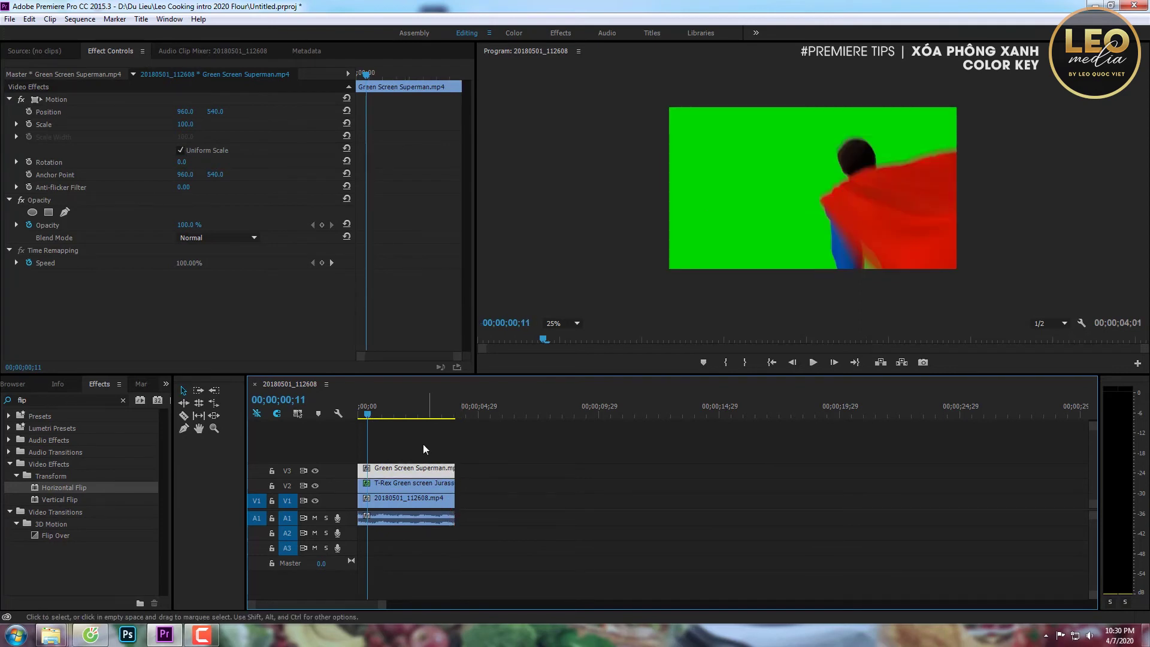
pyautogui.press('space')
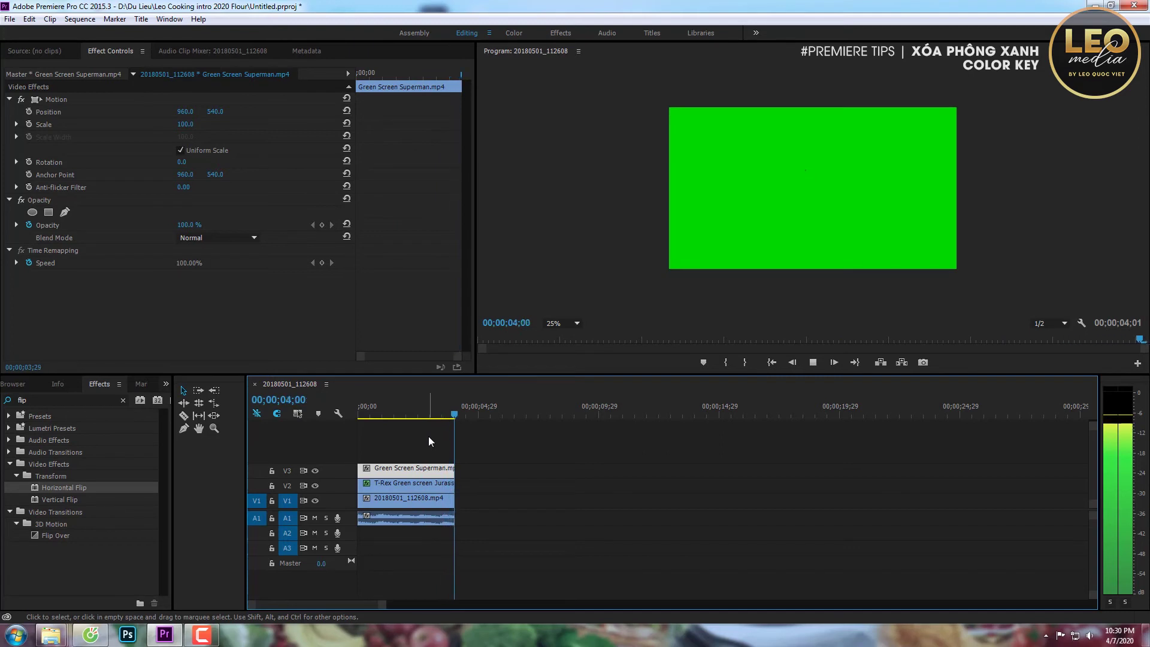
pyautogui.click(391, 413)
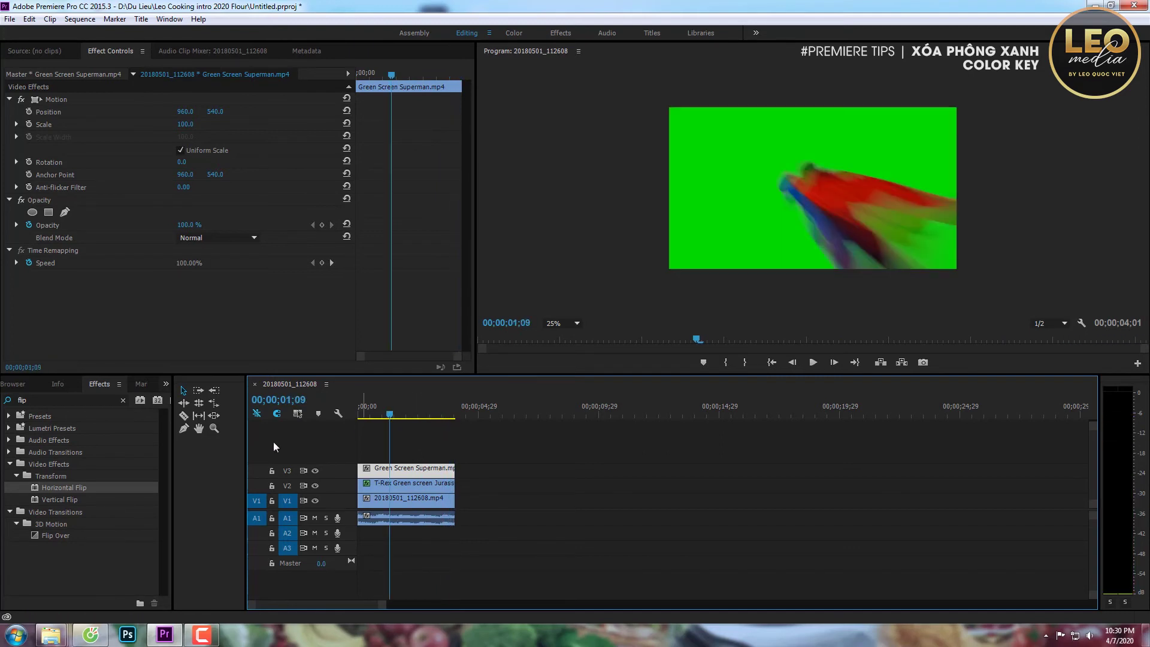
# Step: Search Effects for 'color k' and apply Color Key to the V3 Superman clip
pyautogui.click(123, 400)
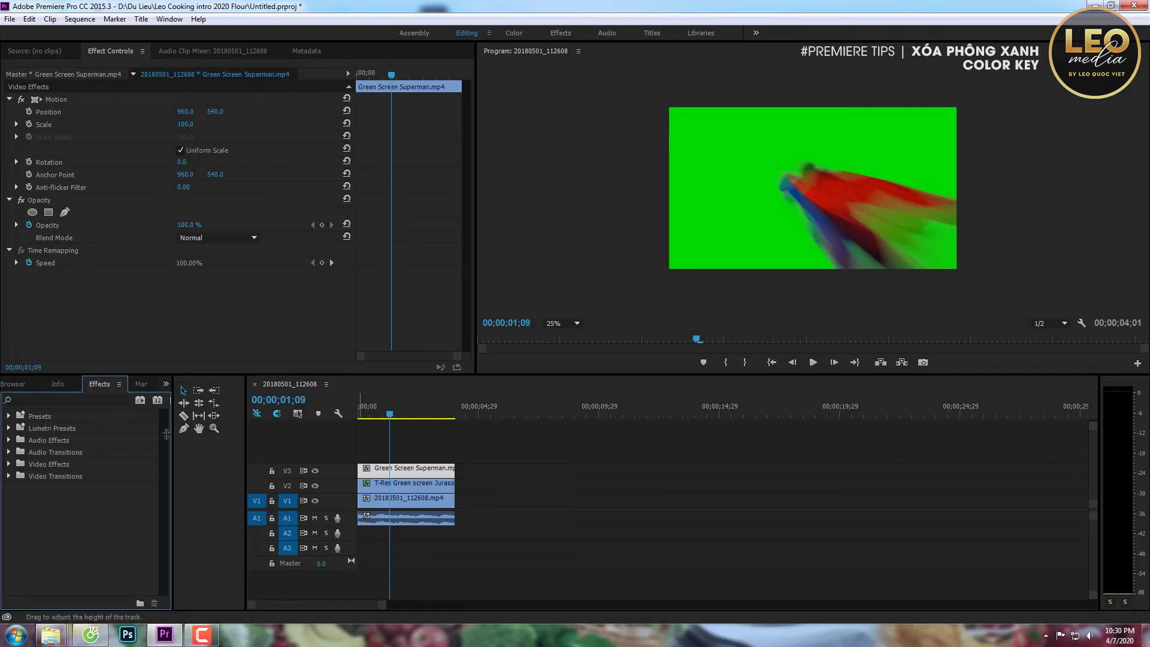
pyautogui.click(93, 399)
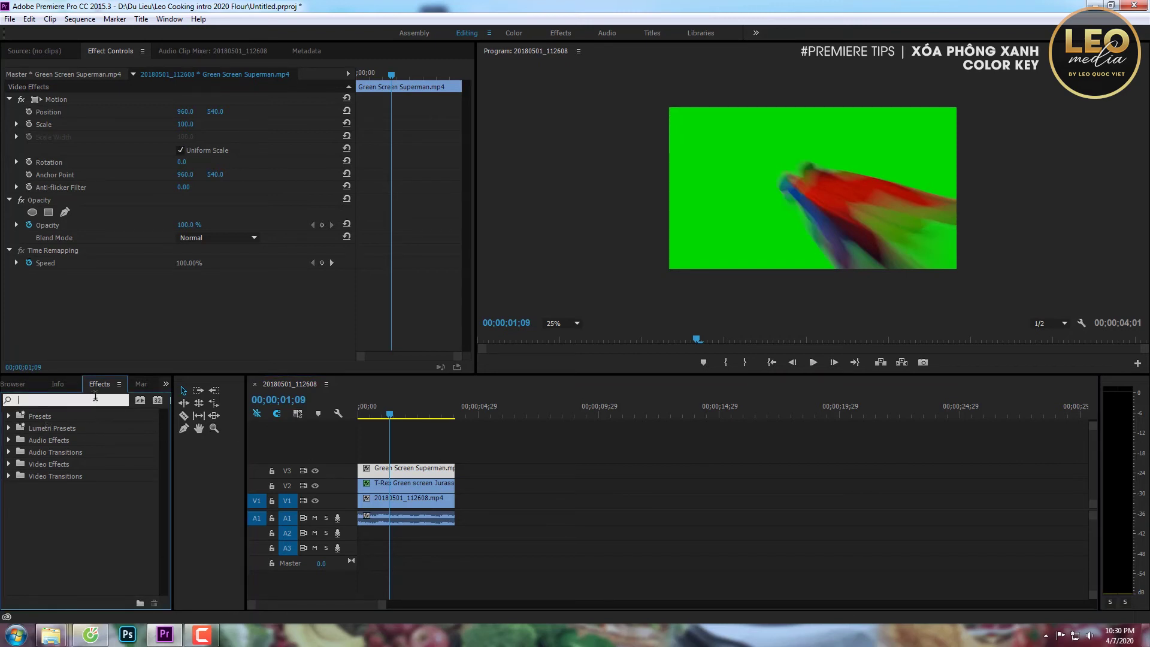
pyautogui.write('color ')
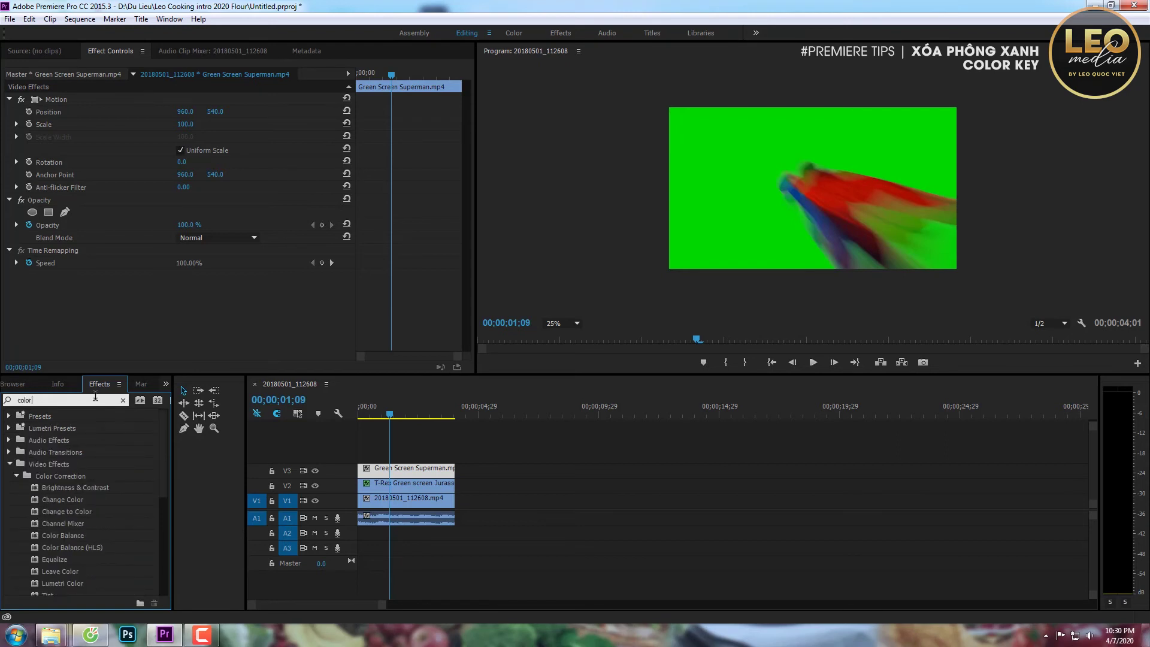
pyautogui.write('key')
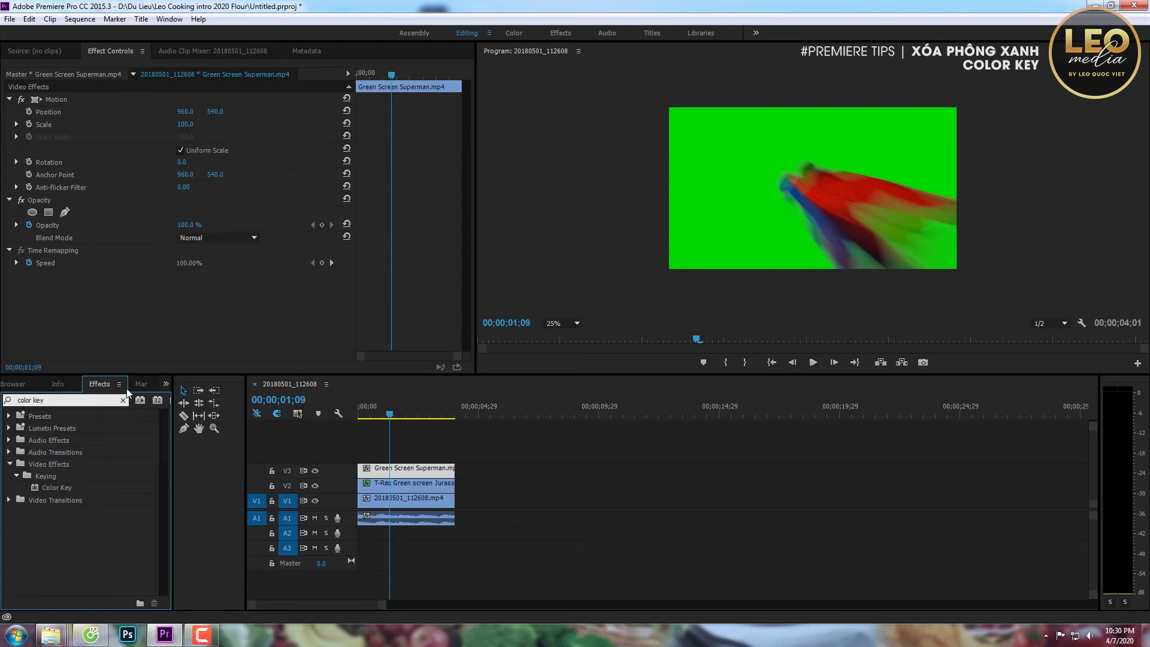
pyautogui.moveTo(51, 485); pyautogui.dragTo(408, 473)
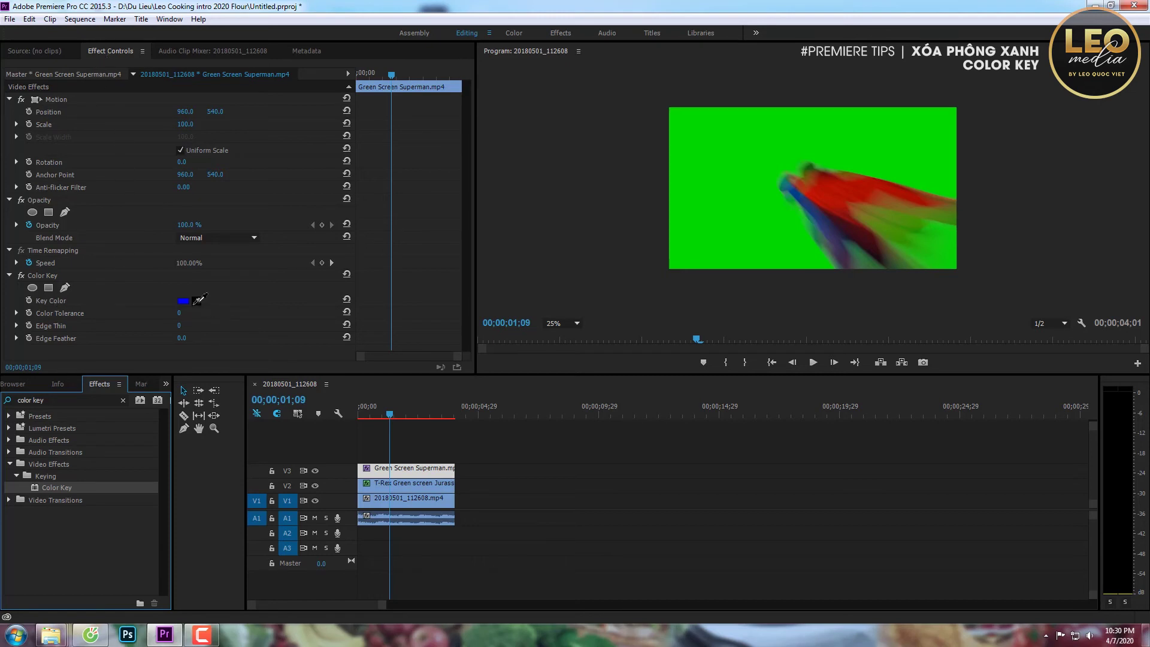
# Step: Sample the green as Key Color, then set Color Tolerance 134, Edge Thin 5, Edge Feather 9.8
pyautogui.moveTo(200, 299); pyautogui.dragTo(752, 229)
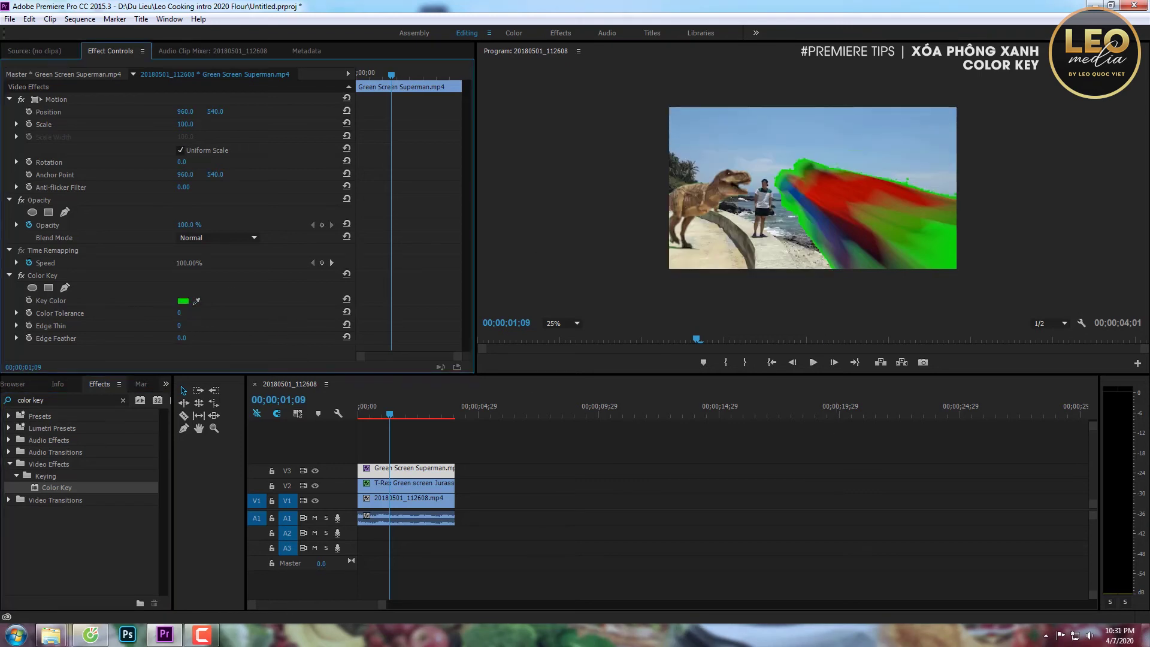
pyautogui.moveTo(179, 313); pyautogui.dragTo(196, 313)
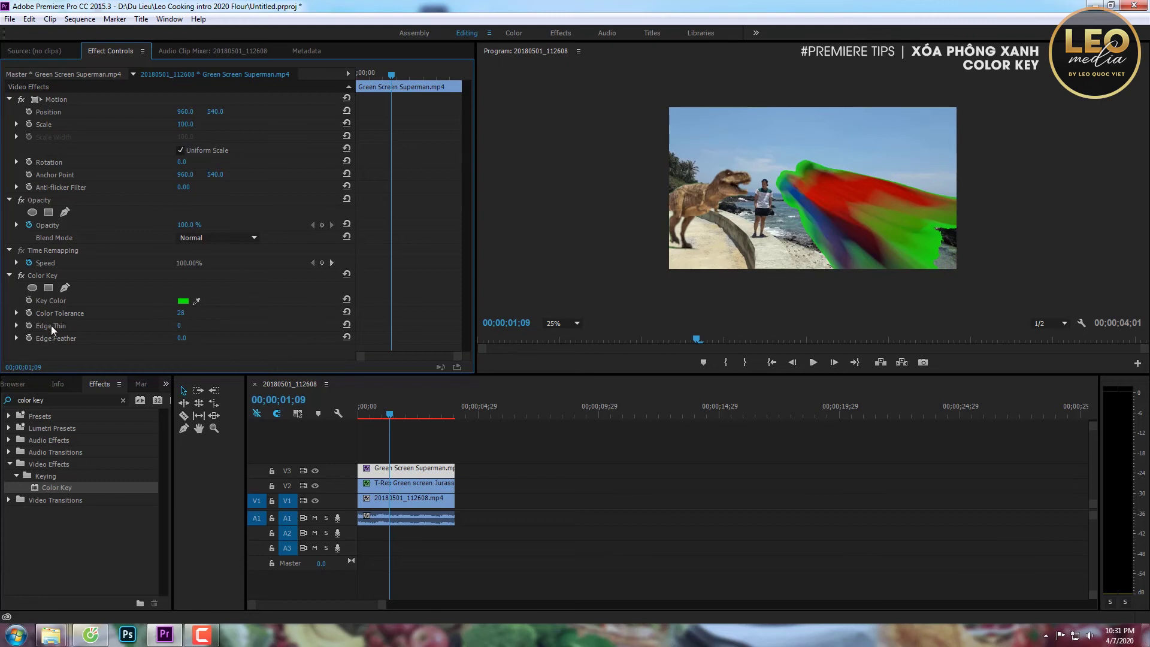
pyautogui.moveTo(180, 328)
pyautogui.mouseDown()
pyautogui.moveTo(214, 338)
pyautogui.moveTo(245, 313)
pyautogui.mouseUp()
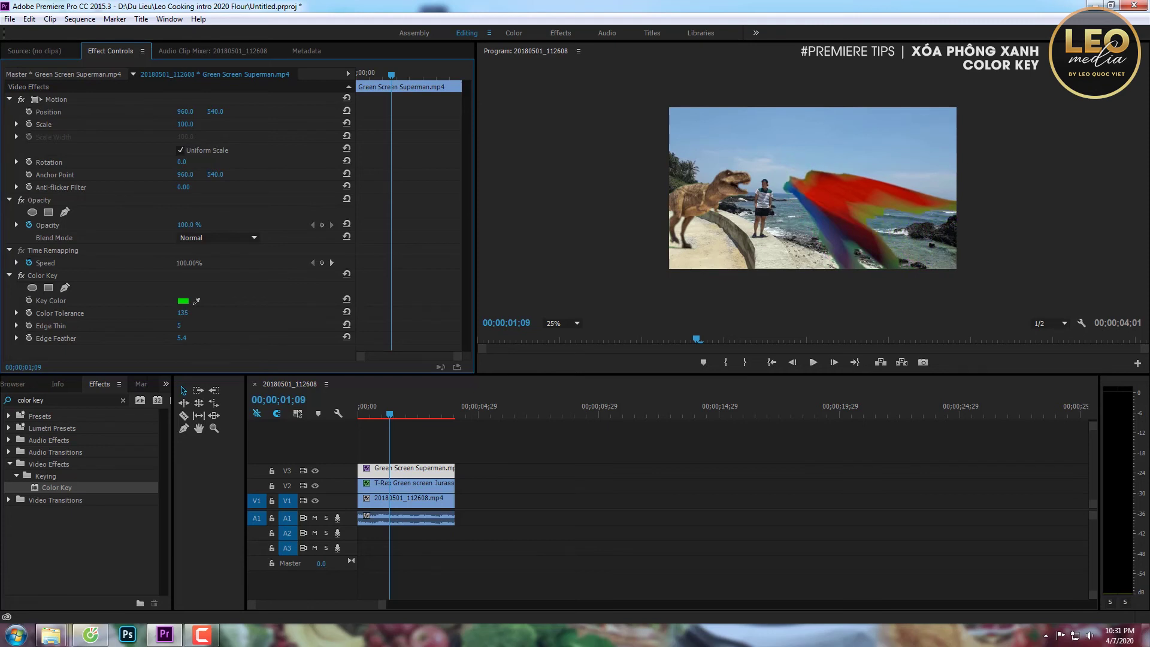
pyautogui.moveTo(182, 337); pyautogui.dragTo(195, 337)
pyautogui.moveTo(394, 414); pyautogui.dragTo(334, 416)
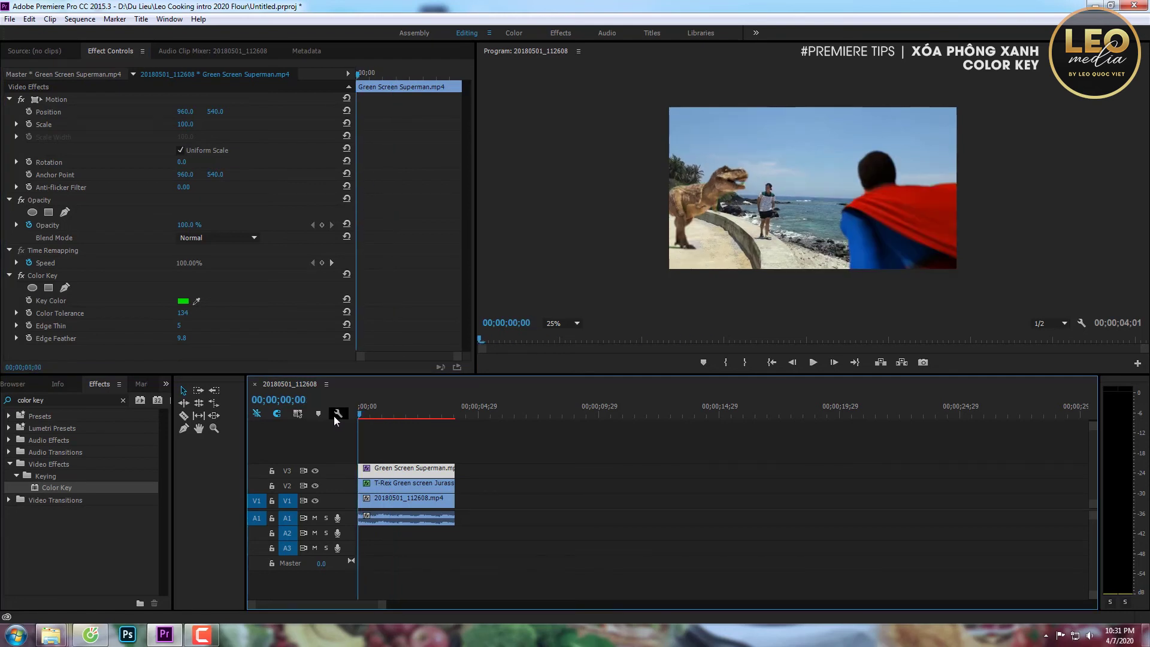
pyautogui.click(809, 366)
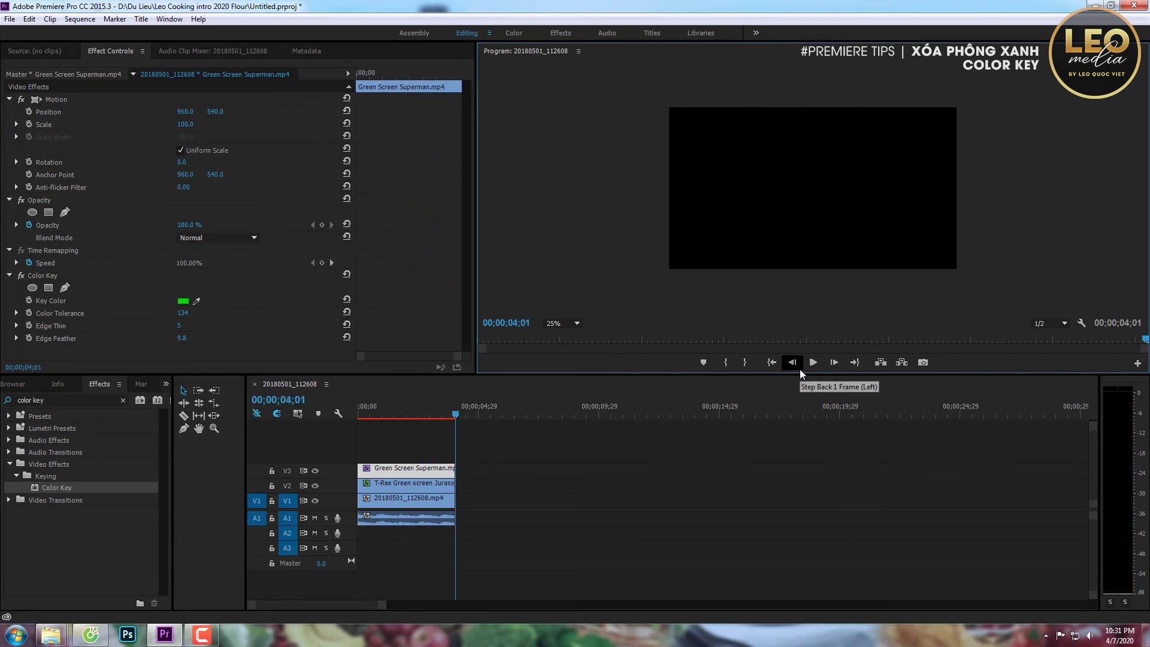
pyautogui.click(359, 412)
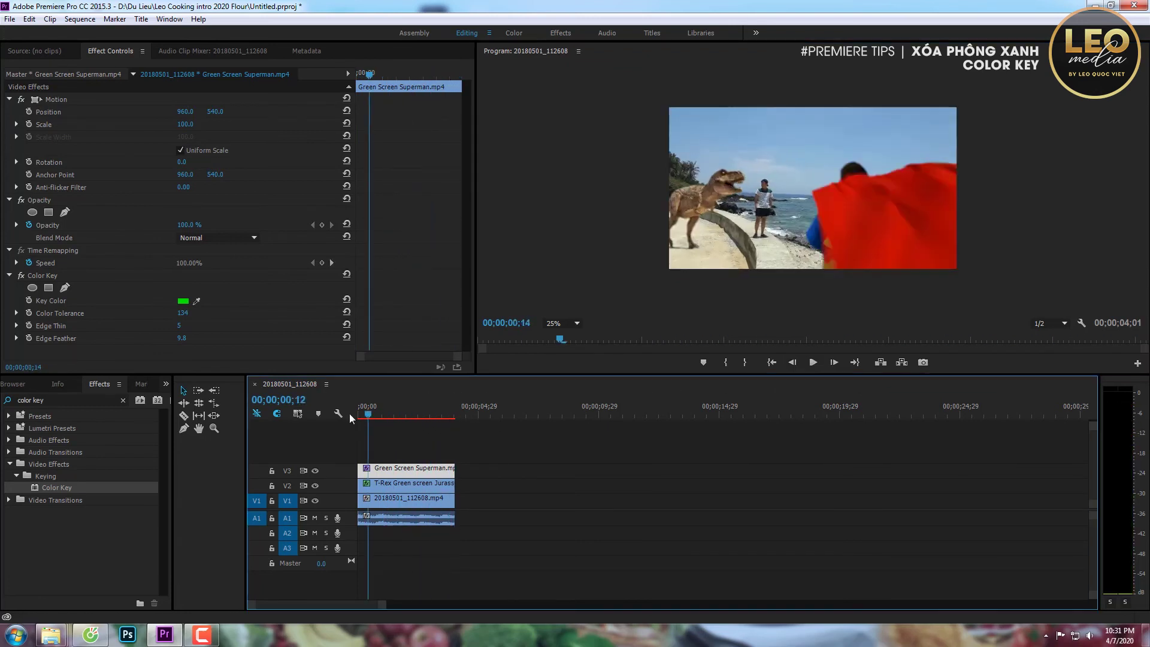
pyautogui.press('space')
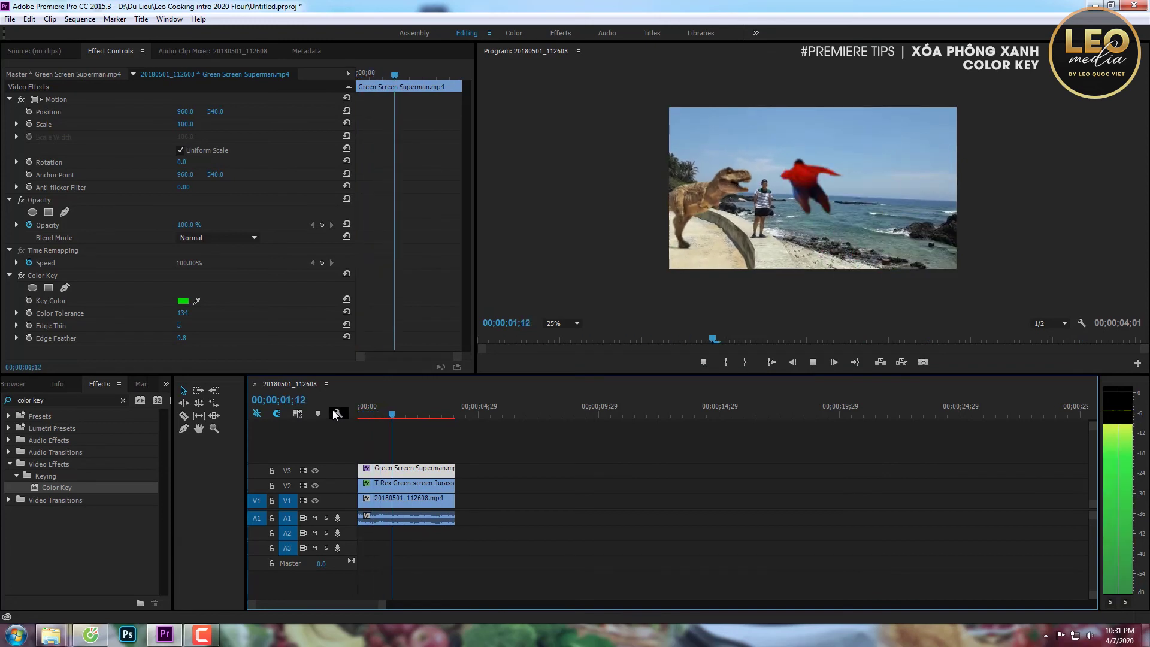
pyautogui.press('space')
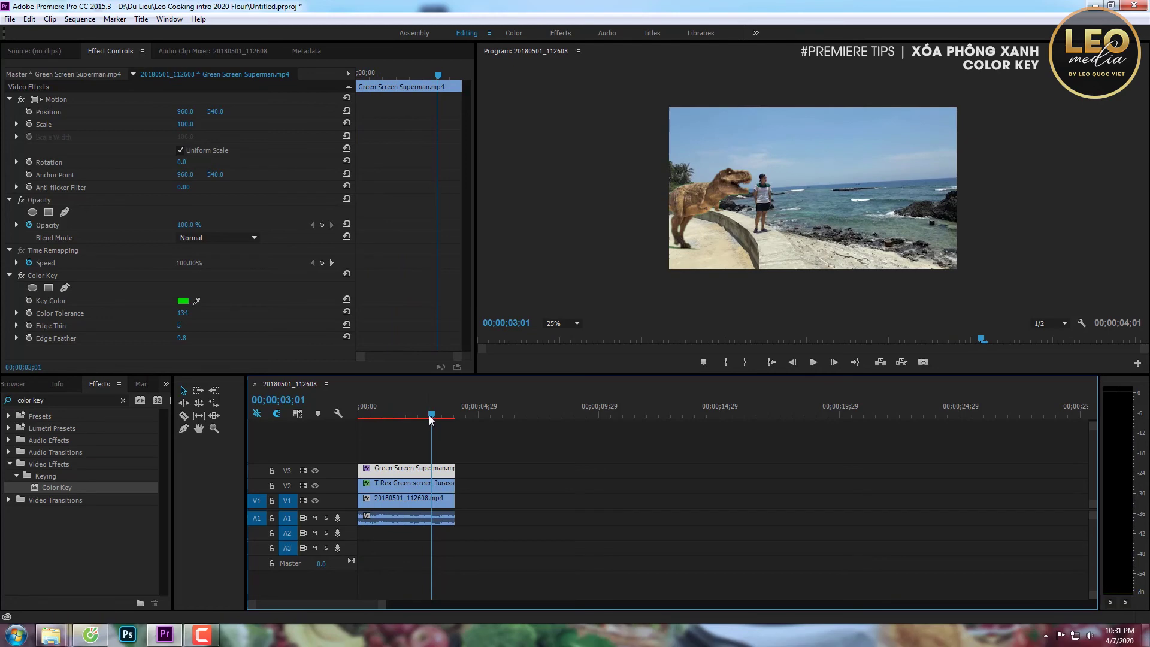
pyautogui.press('Home')
pyautogui.press('space')
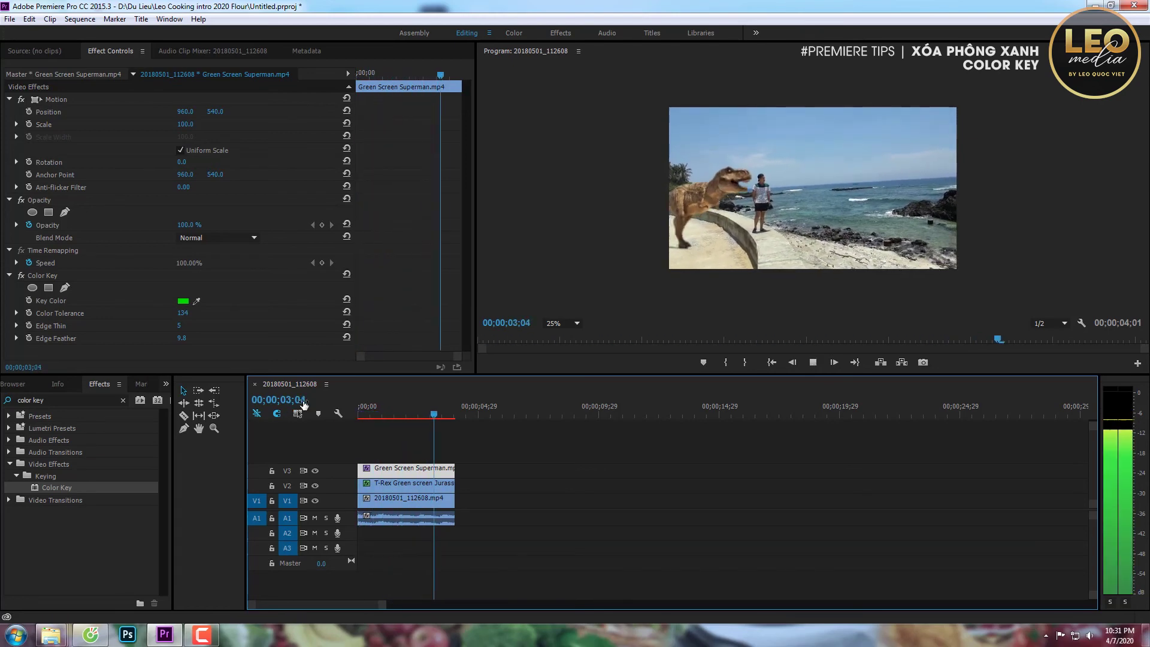
pyautogui.click(380, 415)
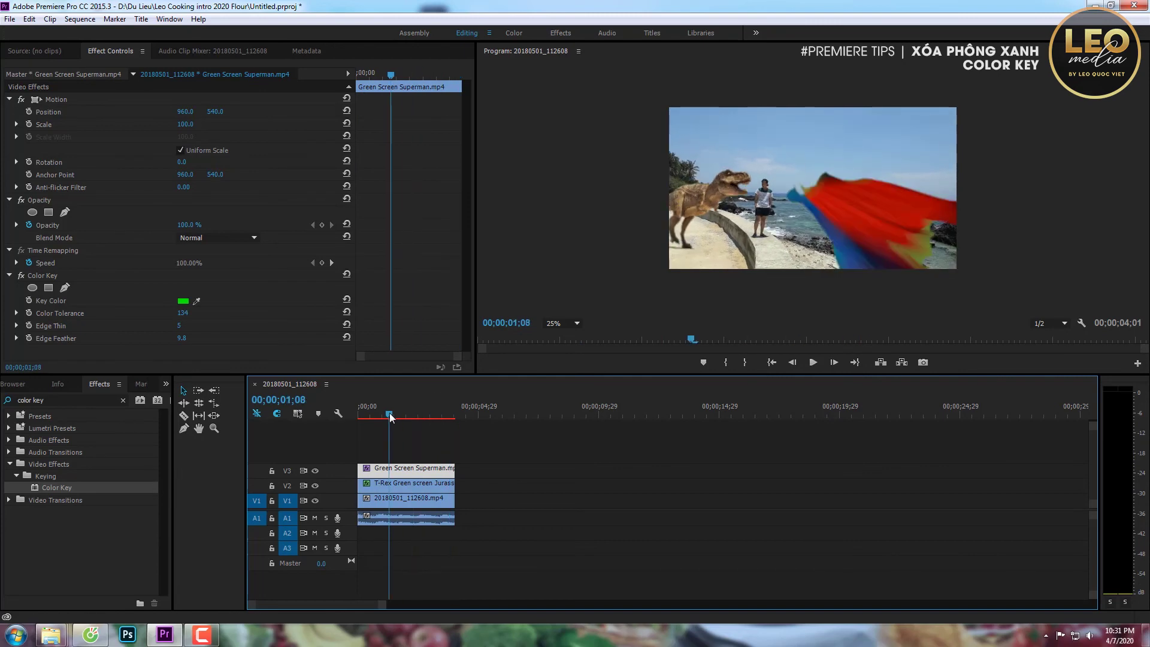
pyautogui.moveTo(381, 415); pyautogui.dragTo(411, 403)
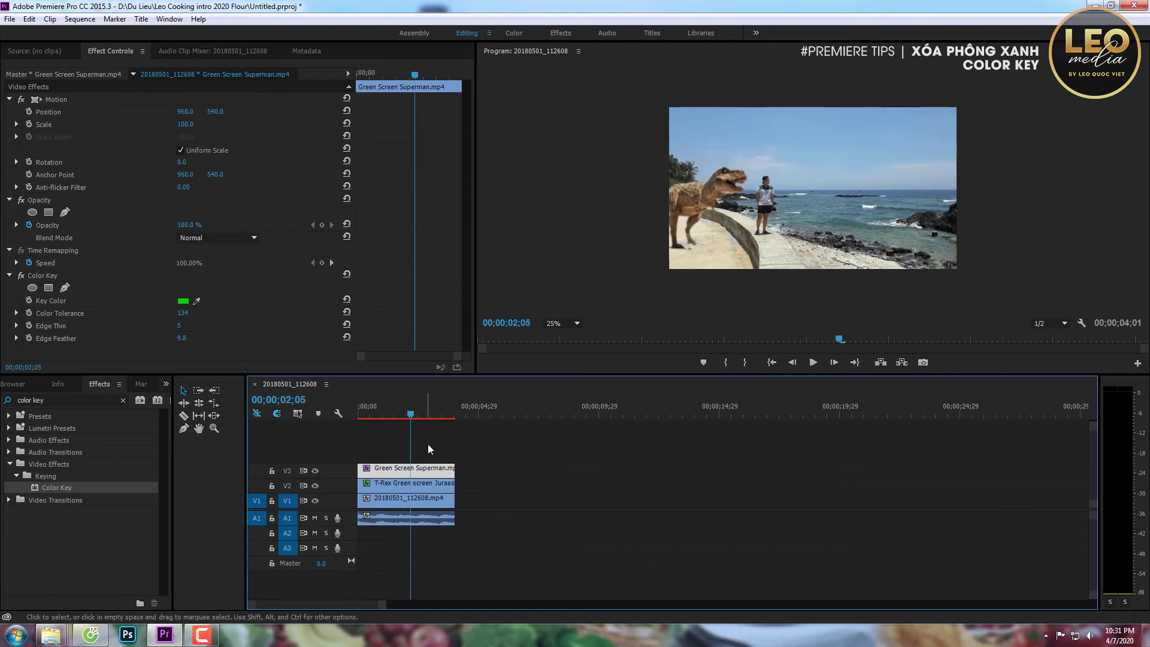
pyautogui.press('space')
pyautogui.press('space')
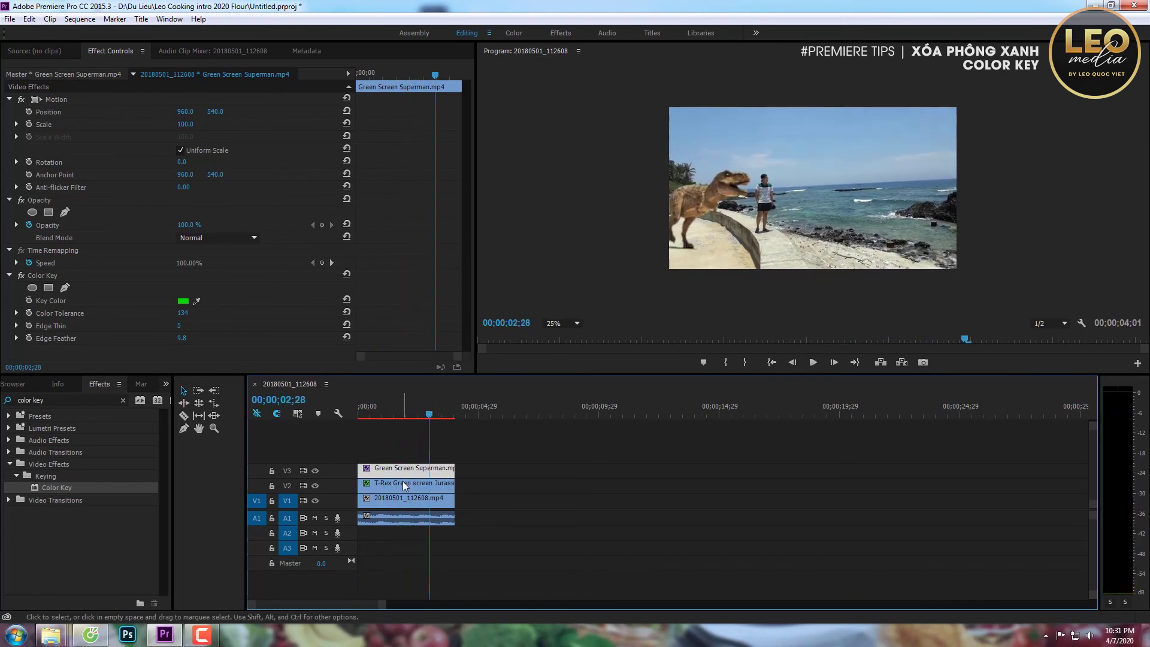
# Step: Show the T-Rex's Color Key (Tolerance 117, Thin 3, Feather 12.2) and play the finished composite
pyautogui.click(403, 482)
pyautogui.moveTo(179, 313); pyautogui.dragTo(193, 316)
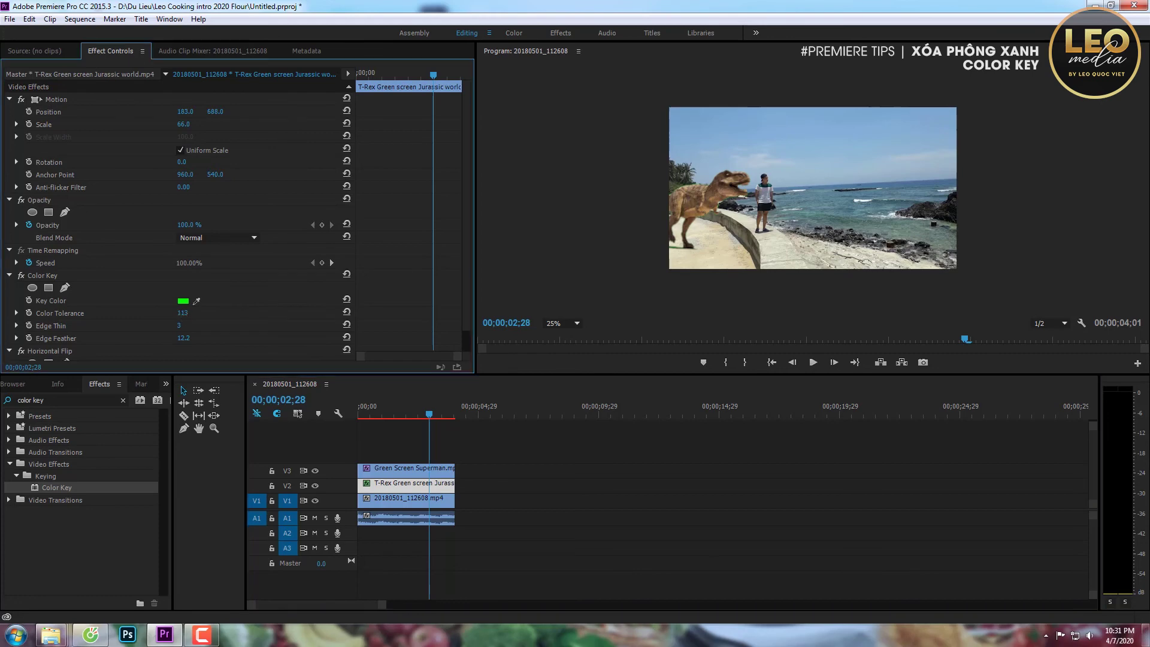
pyautogui.press('space')
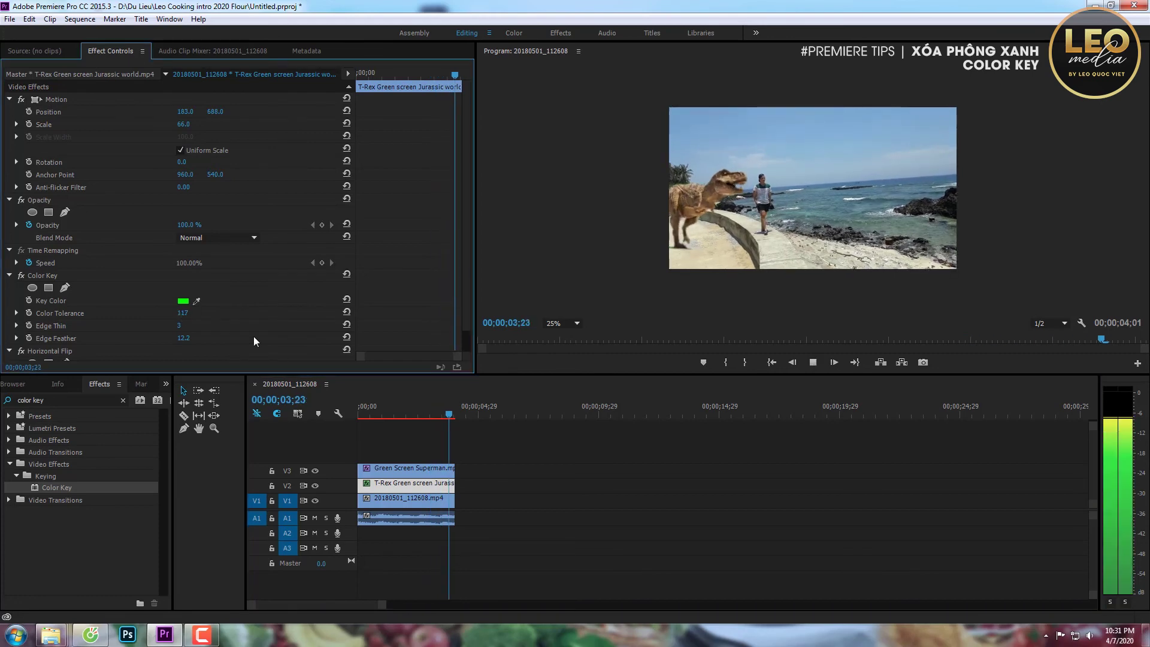
pyautogui.moveTo(372, 404); pyautogui.dragTo(335, 404)
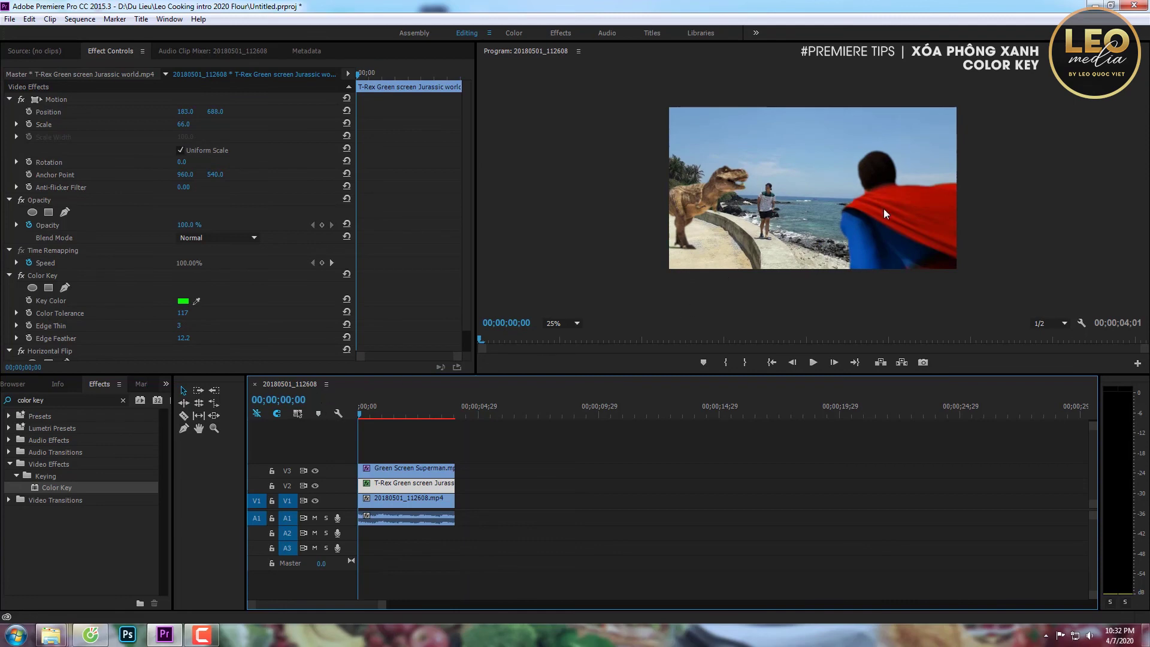
pyautogui.press('space')
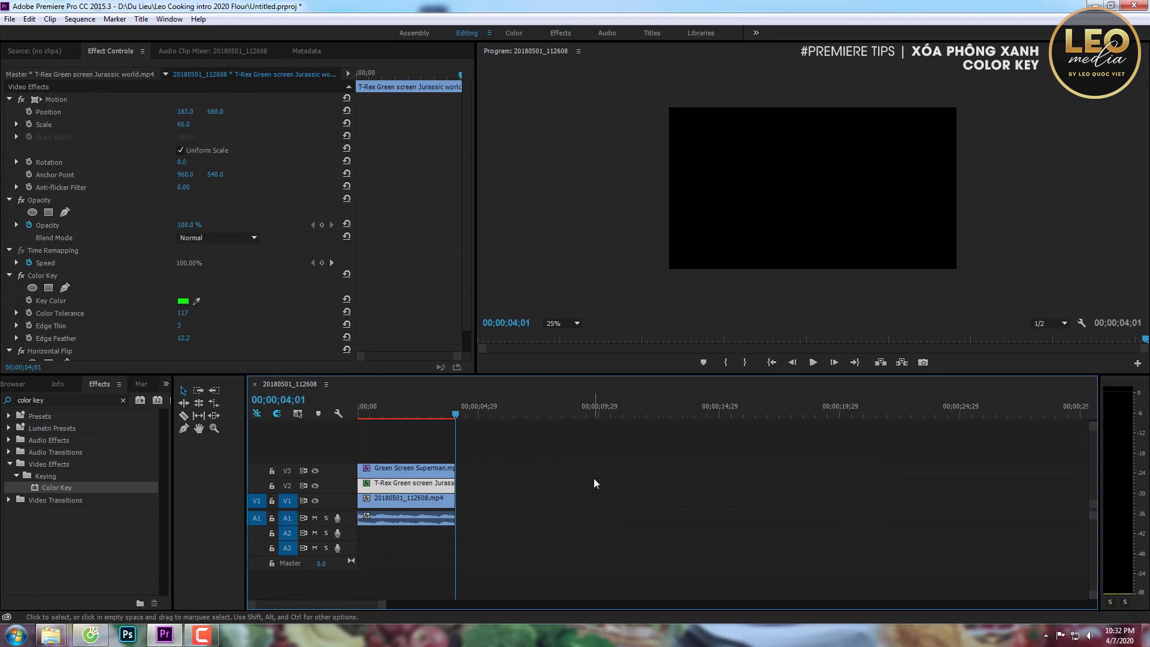
# Step: Rewind to frame 00;00;00;00 to show the opening T-Rex and Superman beach composite
pyautogui.press('Home')
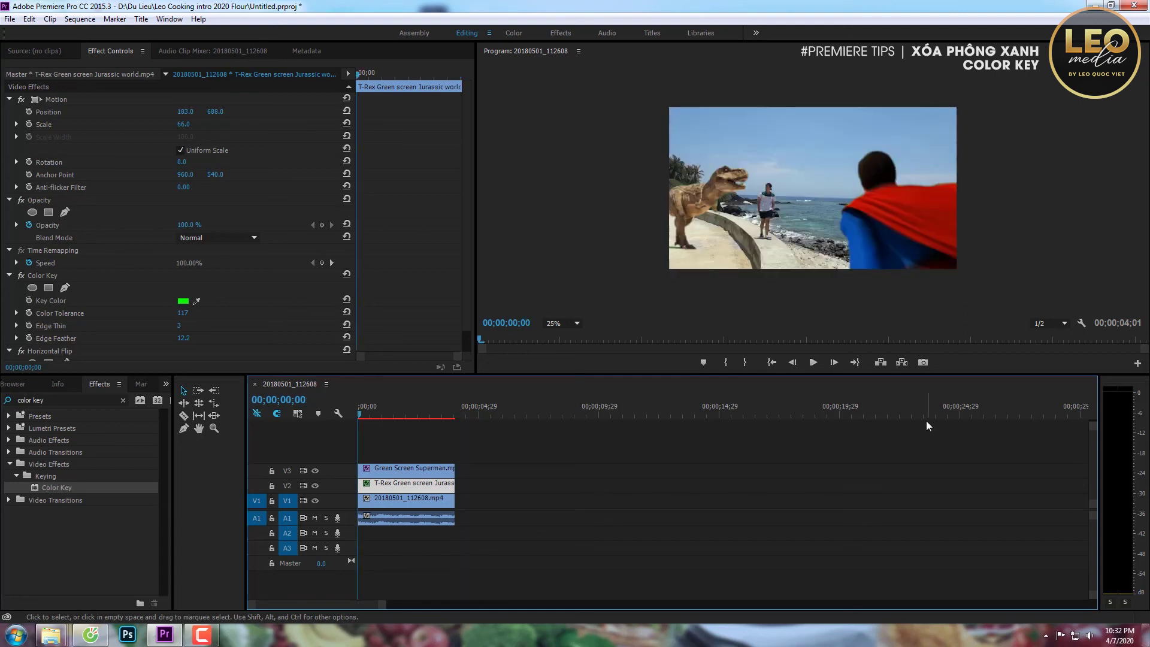